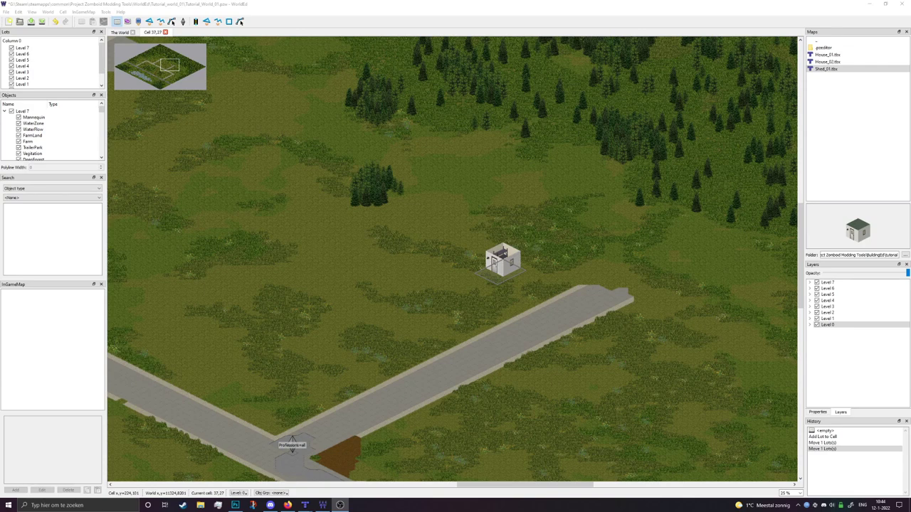
Step: Switch to the Building Editor and create a new 20 by 20 tile building from the Suburban 1 template
{"action": "scroll", "coordinate": [560, 282], "scroll_direction": "up", "scroll_amount": 1}
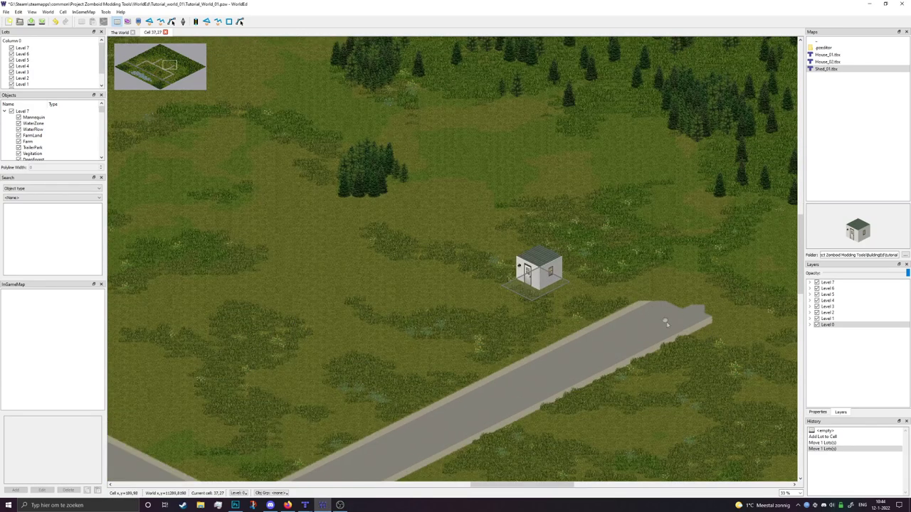
{"action": "middle_click_drag", "start_coordinate": [667, 326], "coordinate": [665, 315]}
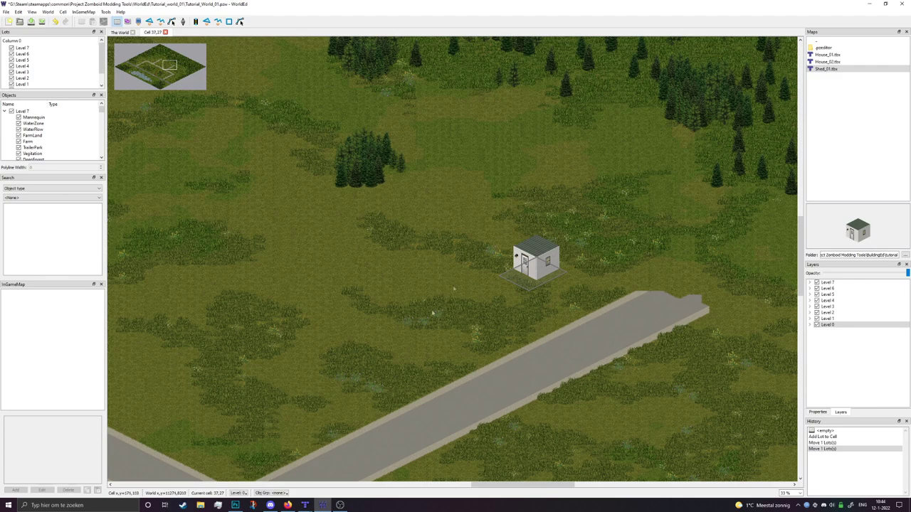
{"action": "mouse_move", "coordinate": [306, 505]}
{"action": "left_click", "coordinate": [341, 491]}
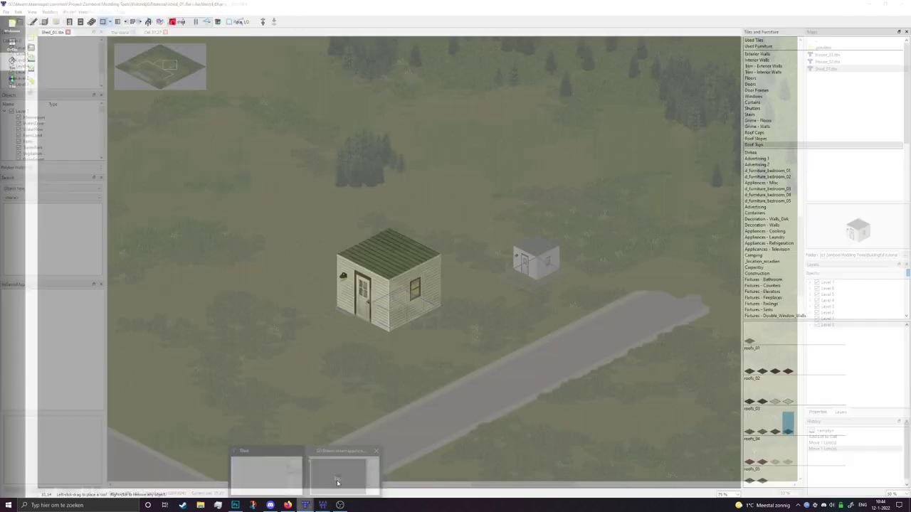
{"action": "left_click", "coordinate": [6, 13]}
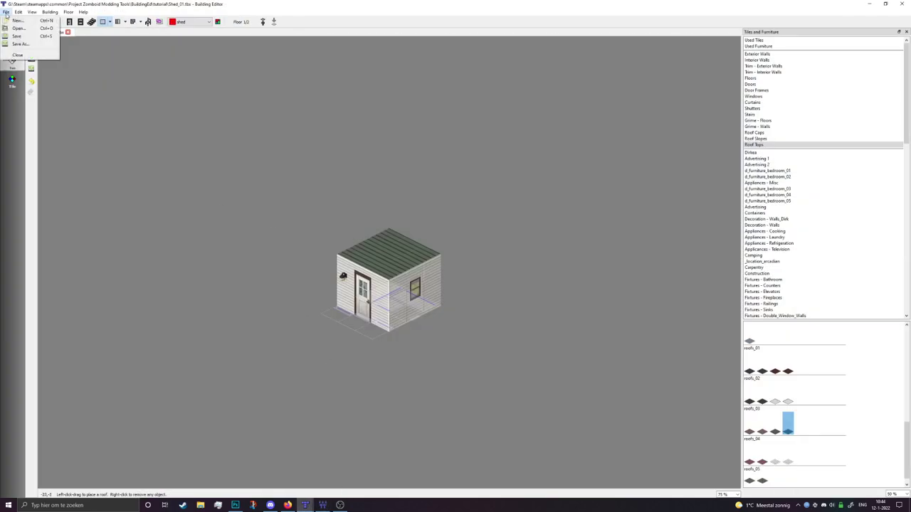
{"action": "left_click", "coordinate": [12, 23]}
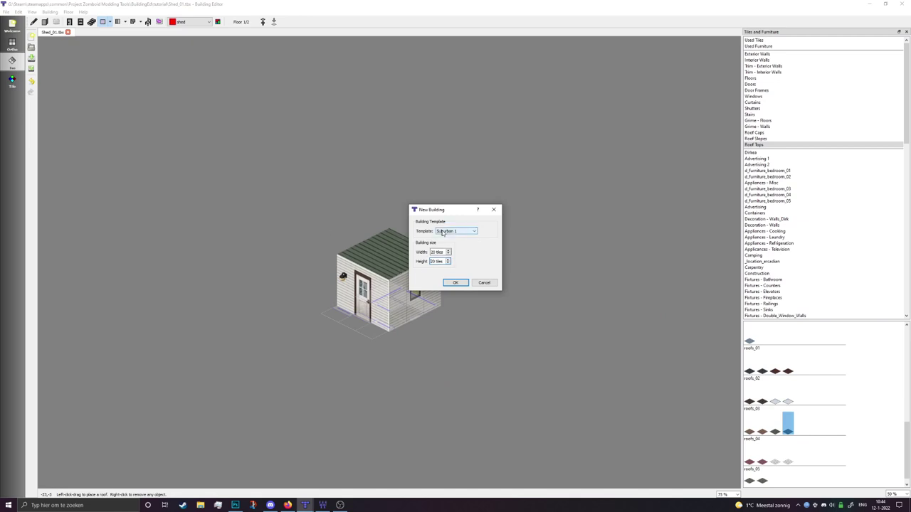
{"action": "key", "text": "Tab"}
{"action": "key", "text": "Tab"}
{"action": "left_click", "coordinate": [454, 283]}
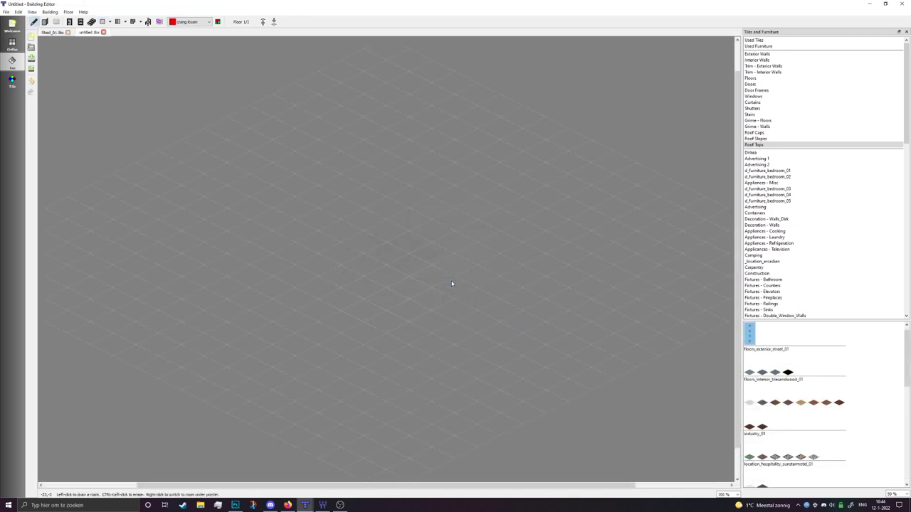
Step: Draw a living room of about 4 by 4 tiles and an equally large dining room adjoining its southwest side
{"action": "left_click", "coordinate": [203, 23]}
{"action": "left_click", "coordinate": [187, 28]}
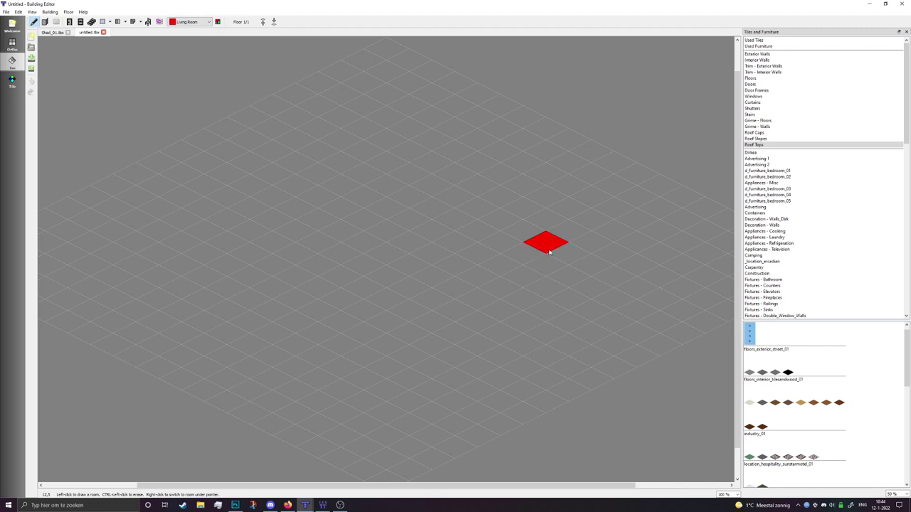
{"action": "left_click_drag", "start_coordinate": [566, 252], "coordinate": [395, 264]}
{"action": "left_click_drag", "start_coordinate": [574, 261], "coordinate": [419, 254]}
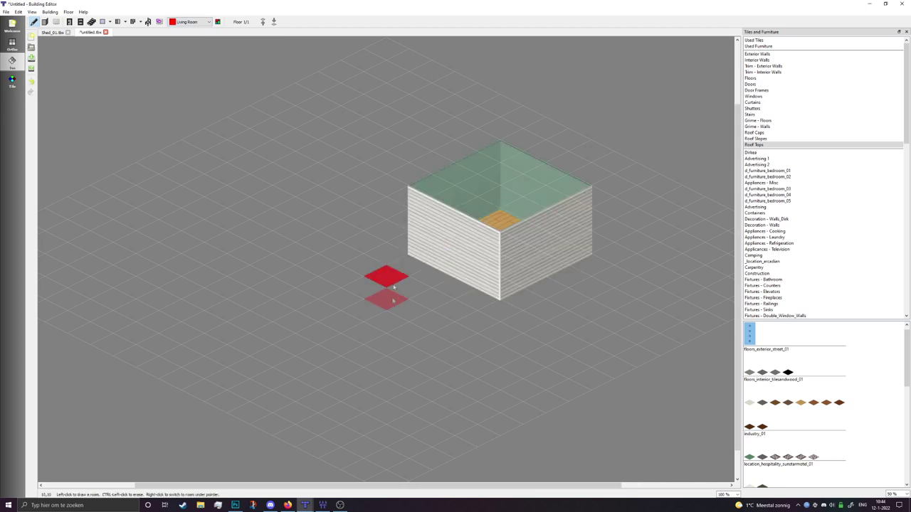
{"action": "left_click", "coordinate": [184, 23]}
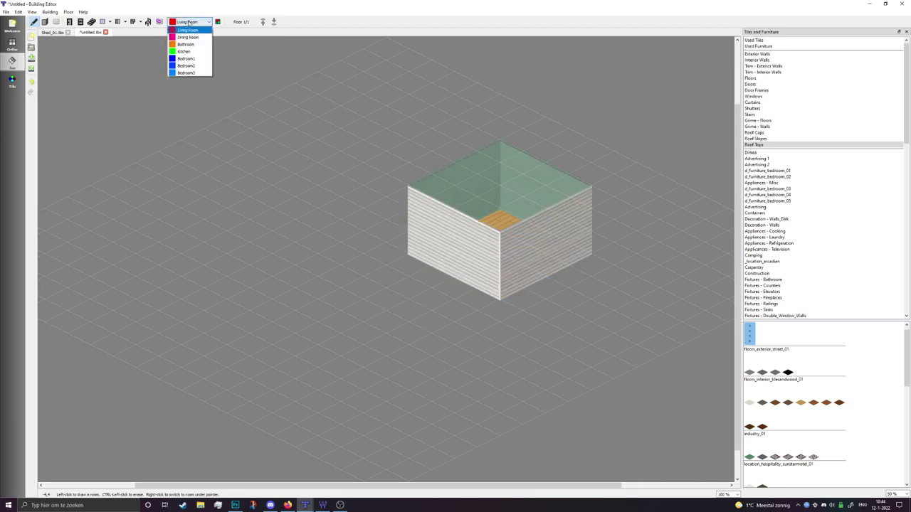
{"action": "left_click", "coordinate": [186, 33]}
{"action": "left_click_drag", "start_coordinate": [411, 267], "coordinate": [406, 340]}
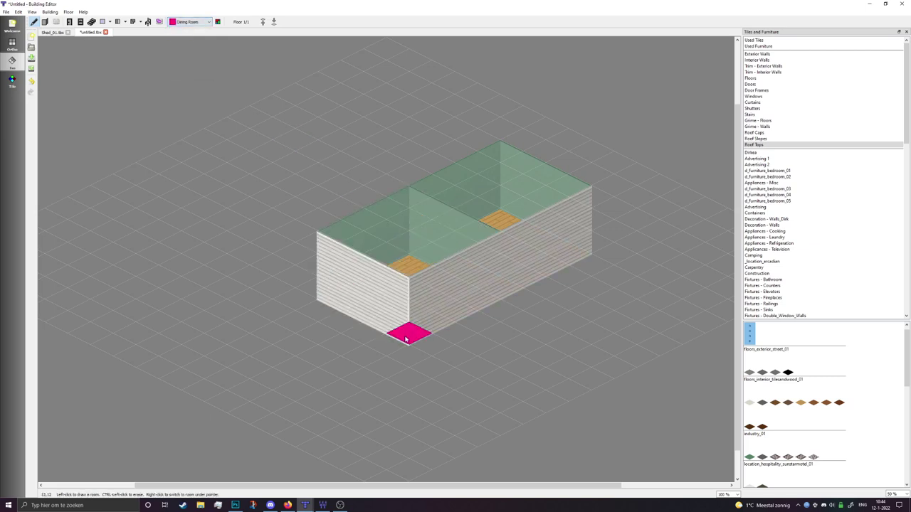
Step: Draw Bedroom1, about 4 by 3 tiles, behind the living room and a bathroom about 4 by 2 tiles beside it
{"action": "left_click", "coordinate": [195, 25]}
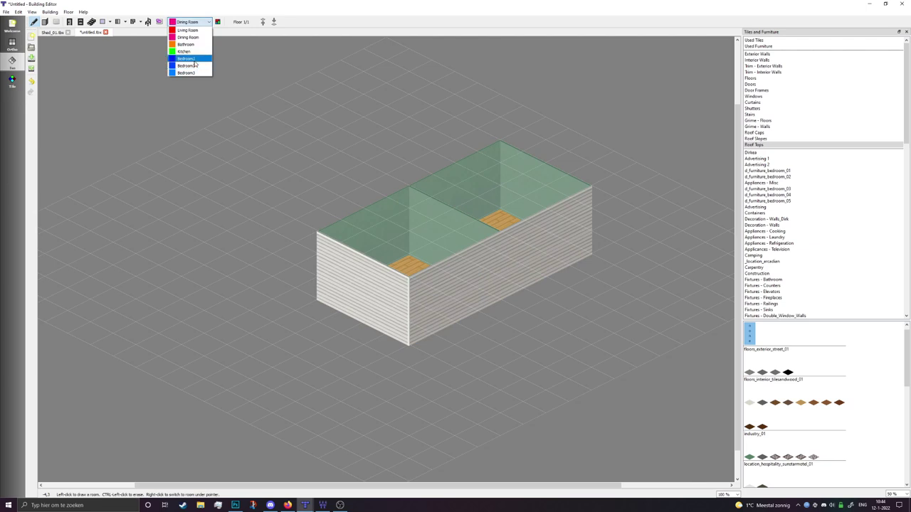
{"action": "left_click", "coordinate": [183, 62]}
{"action": "left_click_drag", "start_coordinate": [483, 212], "coordinate": [357, 194]}
{"action": "left_click", "coordinate": [195, 22]}
{"action": "left_click", "coordinate": [183, 47]}
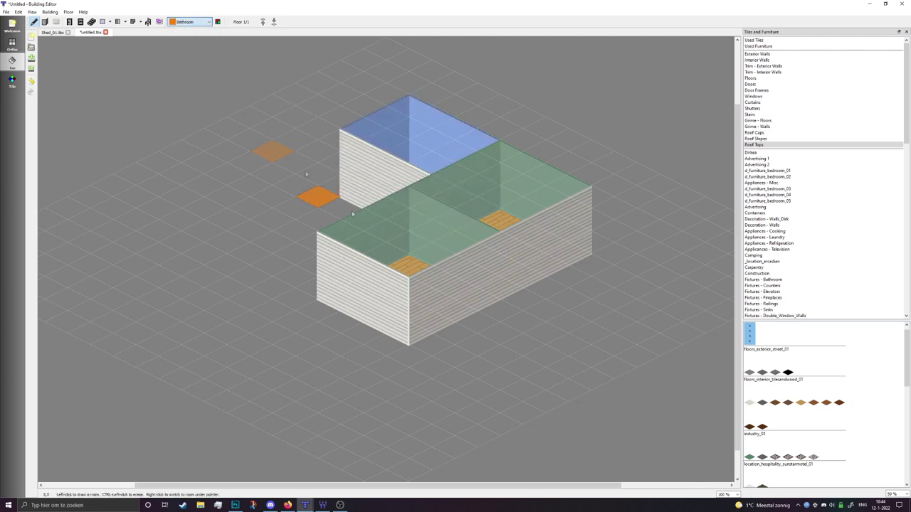
{"action": "left_click_drag", "start_coordinate": [335, 208], "coordinate": [380, 258]}
Step: Draw Bedroom2, about 4 by 3 tiles, between the bathroom and the house's outer edge, behind the dining room
{"action": "left_click", "coordinate": [197, 25]}
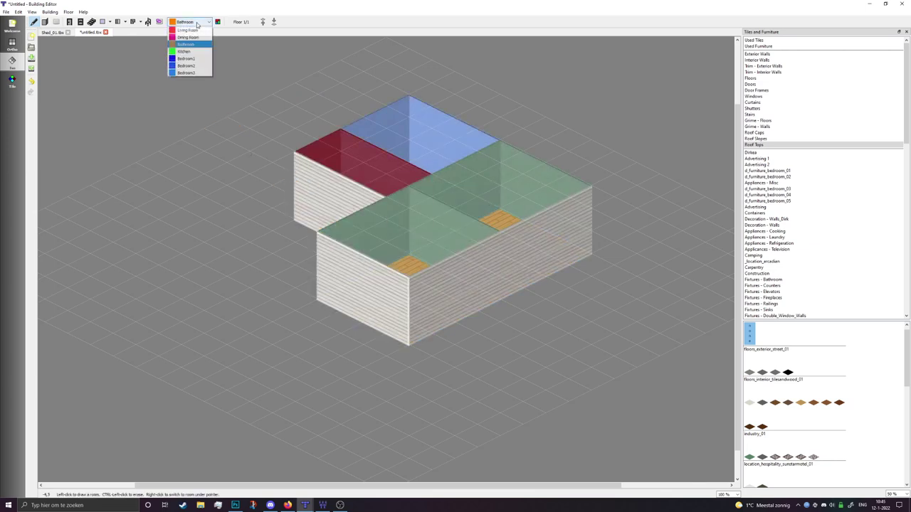
{"action": "left_click", "coordinate": [187, 73]}
{"action": "left_click", "coordinate": [192, 22]}
{"action": "left_click", "coordinate": [186, 66]}
{"action": "left_click_drag", "start_coordinate": [295, 231], "coordinate": [317, 291]}
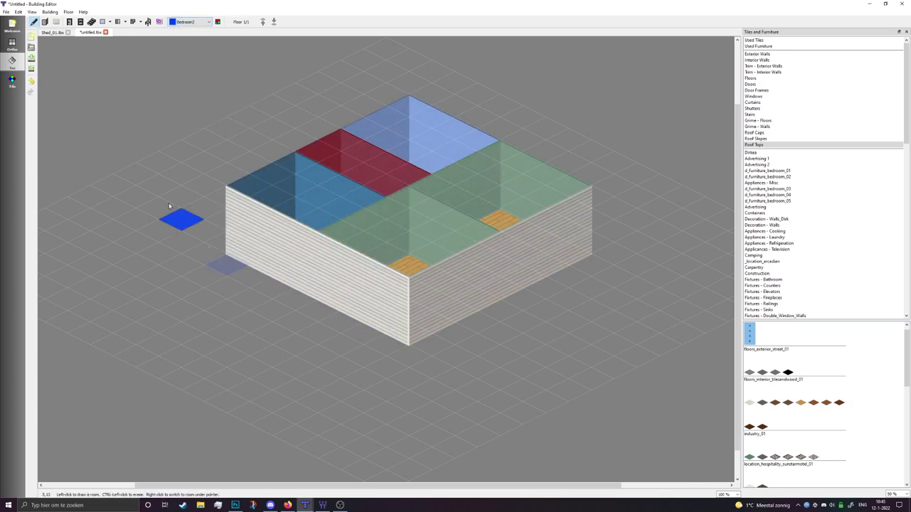
Step: Draw a kitchen about 2 by 8 tiles along the outer side of Bedroom2 and the dining room
{"action": "left_click", "coordinate": [192, 22]}
{"action": "left_click", "coordinate": [186, 28]}
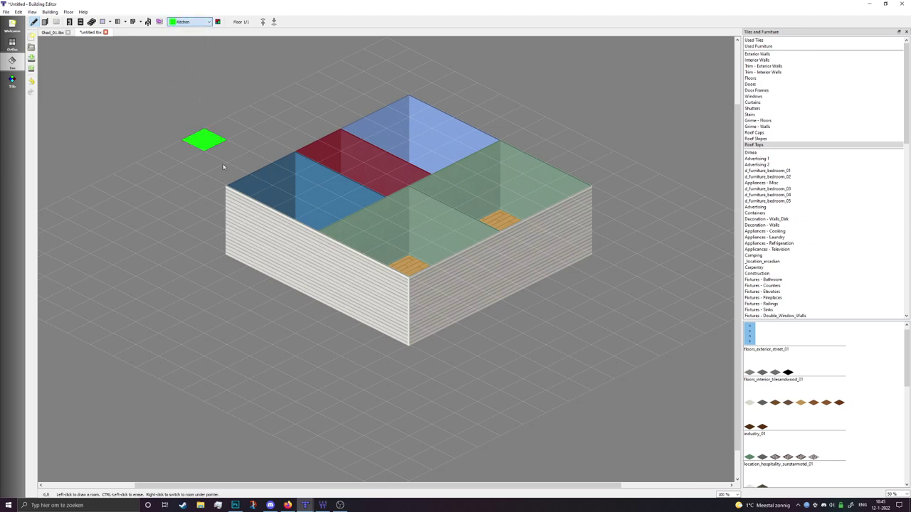
{"action": "left_click_drag", "start_coordinate": [227, 265], "coordinate": [294, 322]}
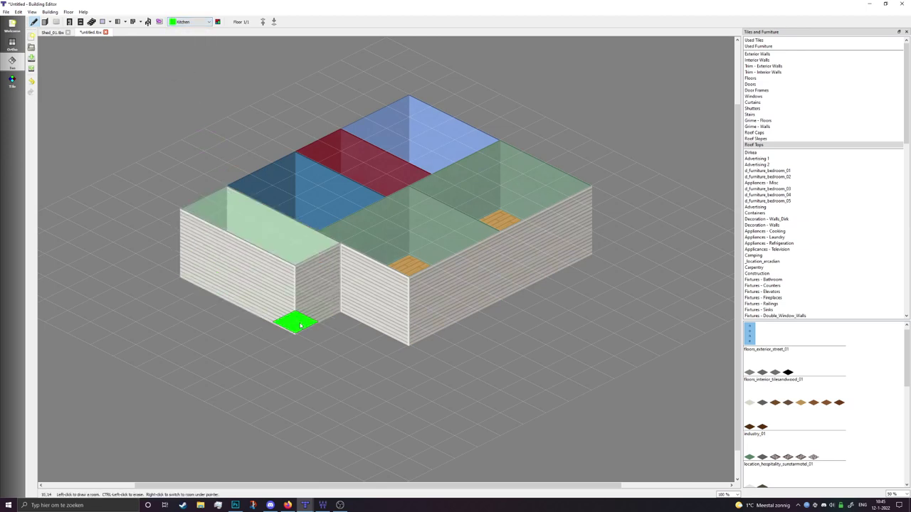
{"action": "left_click_drag", "start_coordinate": [363, 332], "coordinate": [318, 340]}
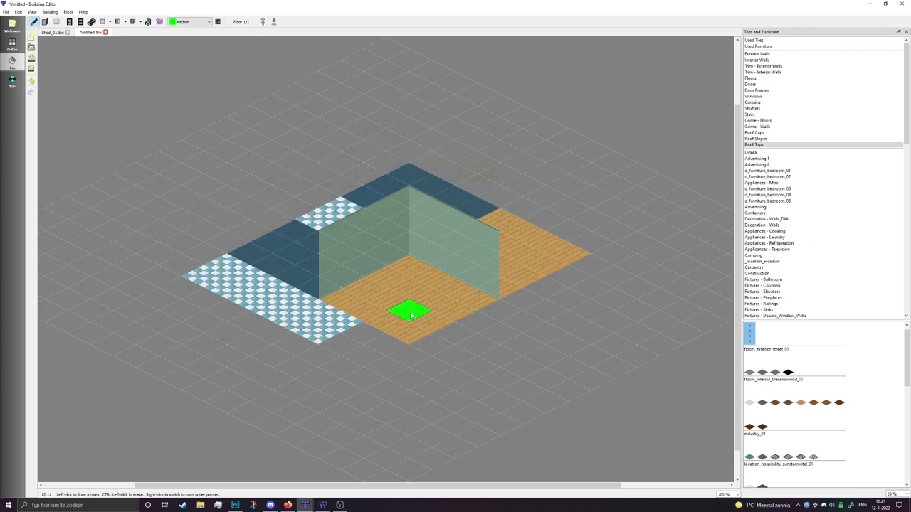
{"action": "left_click_drag", "start_coordinate": [362, 334], "coordinate": [366, 356]}
Step: Open the building's room list and examine the display name and internal name of each room
{"action": "left_click", "coordinate": [219, 22]}
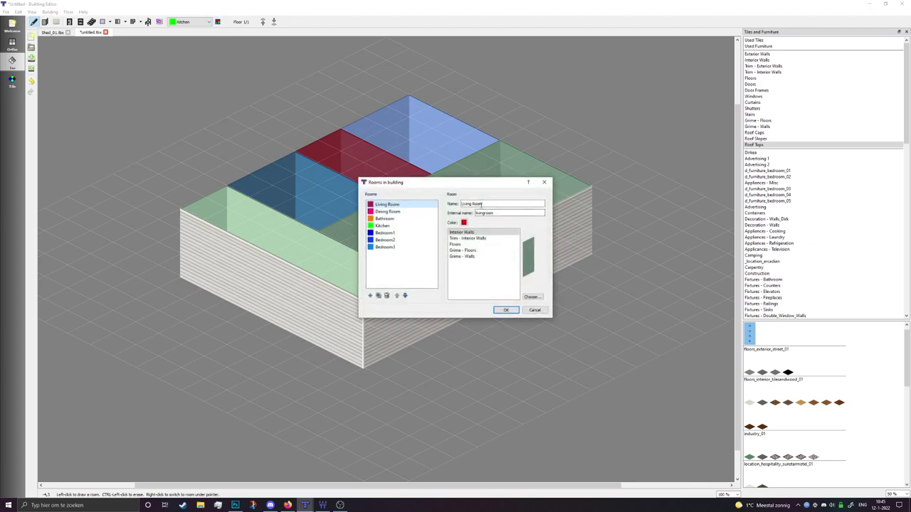
{"action": "left_click_drag", "start_coordinate": [490, 203], "coordinate": [445, 203]}
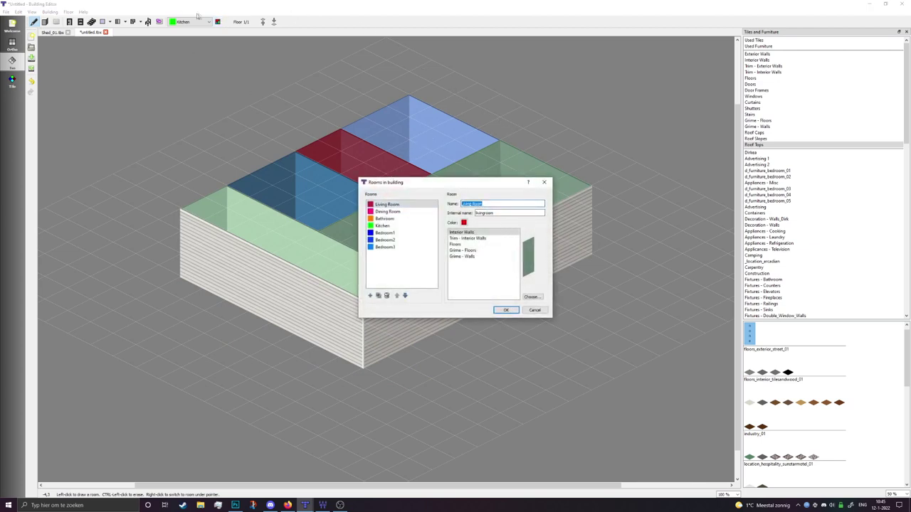
{"action": "left_click_drag", "start_coordinate": [514, 213], "coordinate": [449, 212]}
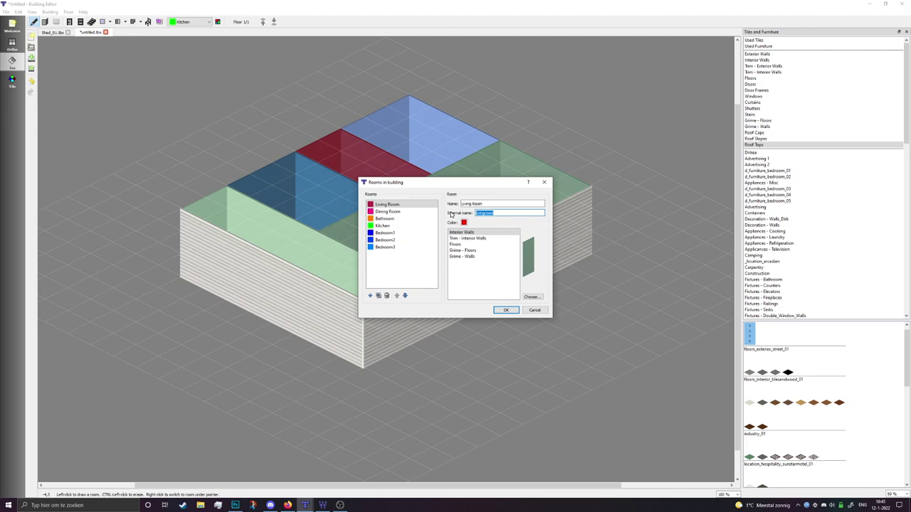
{"action": "left_click", "coordinate": [407, 212]}
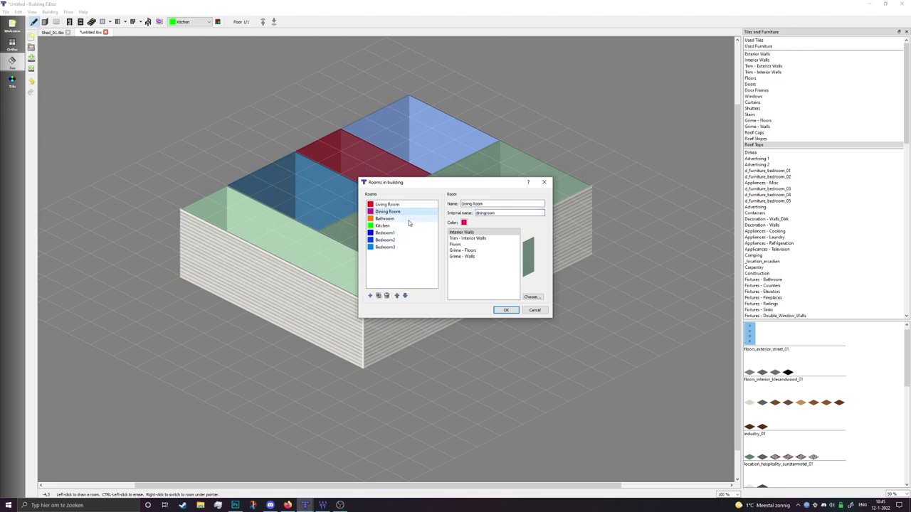
{"action": "left_click", "coordinate": [411, 218]}
{"action": "left_click", "coordinate": [406, 226]}
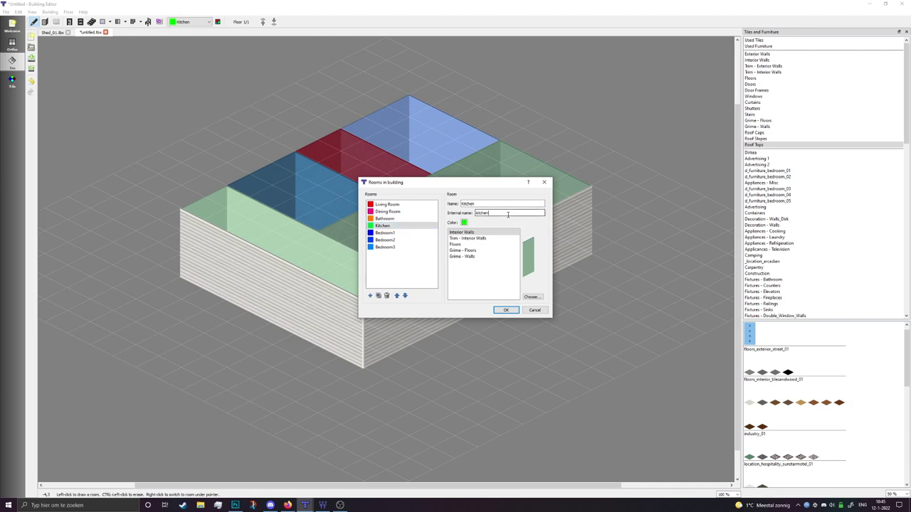
{"action": "left_click", "coordinate": [407, 219]}
{"action": "left_click", "coordinate": [390, 233]}
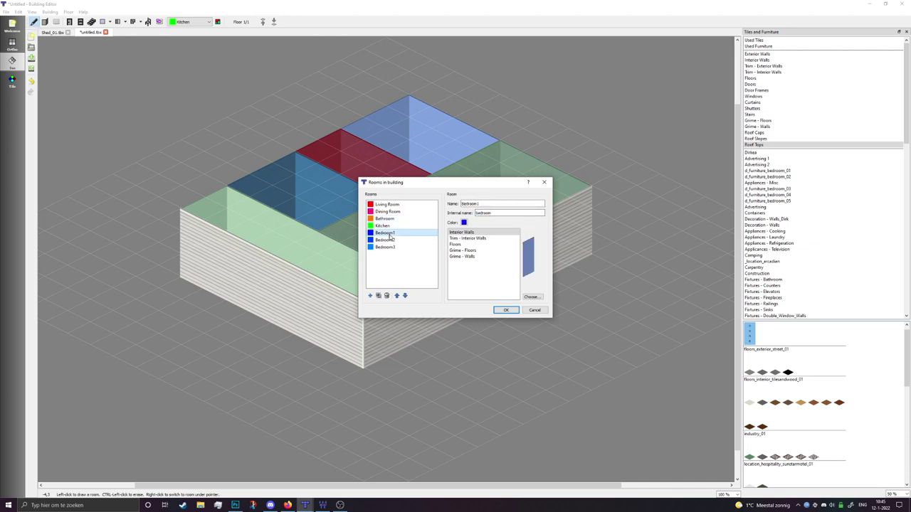
{"action": "left_click", "coordinate": [390, 239]}
{"action": "left_click", "coordinate": [395, 247]}
Step: Compare the display names and internal names of Bedroom2 and Bedroom3
{"action": "double_click", "coordinate": [496, 204]}
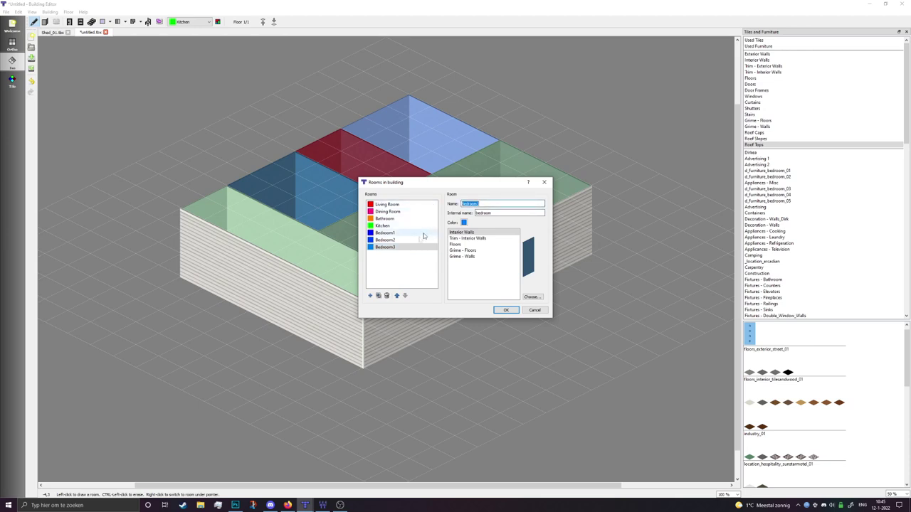
{"action": "left_click", "coordinate": [420, 241]}
{"action": "left_click", "coordinate": [419, 247]}
{"action": "double_click", "coordinate": [484, 213]}
{"action": "left_click", "coordinate": [479, 204]}
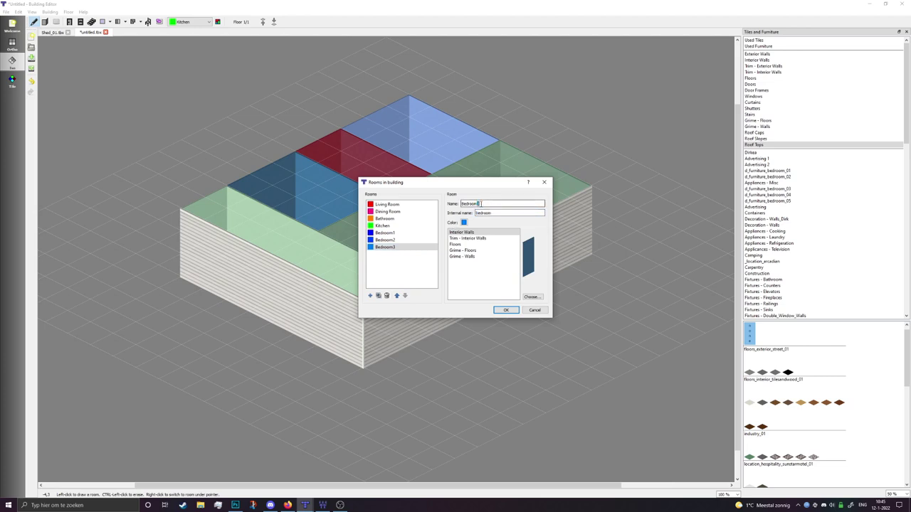
{"action": "double_click", "coordinate": [502, 215]}
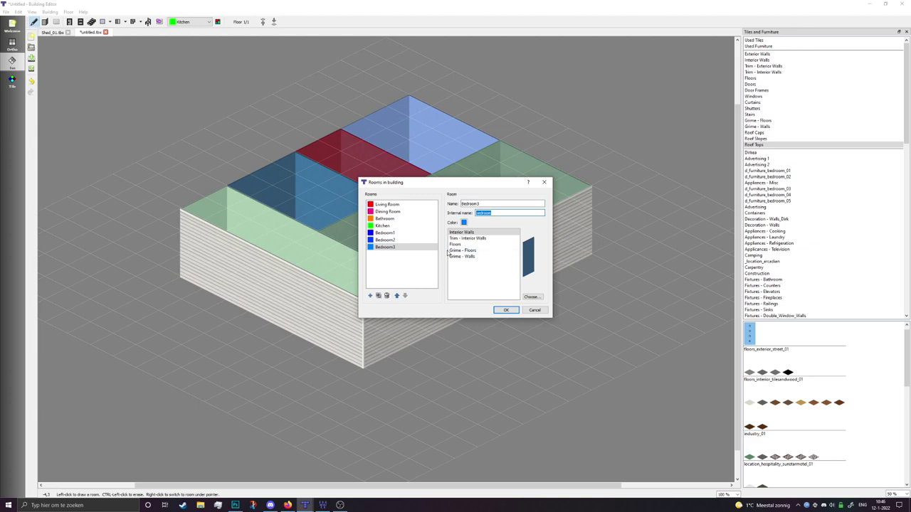
{"action": "left_click", "coordinate": [503, 212]}
Step: Add a room to the building with both its name and internal name set to laundry
{"action": "left_click", "coordinate": [369, 297]}
{"action": "type", "text": "laun"}
{"action": "key", "text": "Tab"}
{"action": "type", "text": "la"}
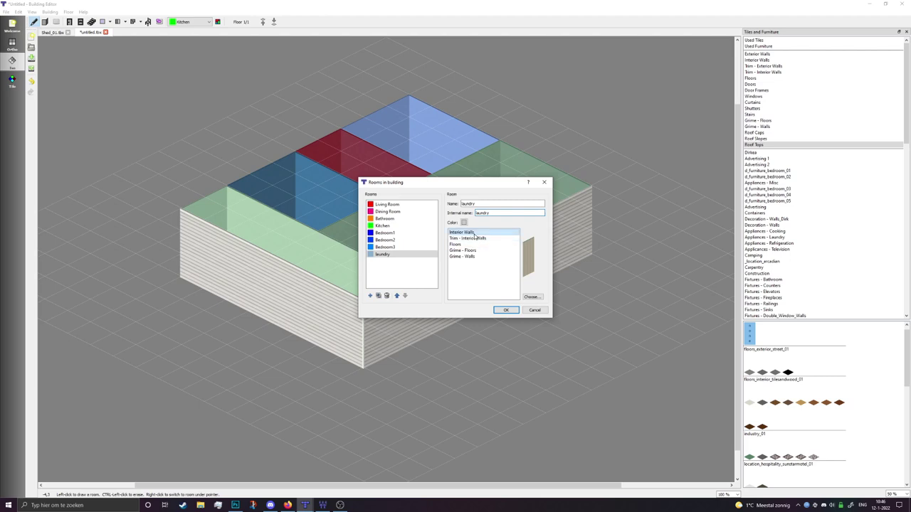
Step: Assign a light beige interior wall tile to the laundry room and set its interior wall trim to none
{"action": "double_click", "coordinate": [474, 235]}
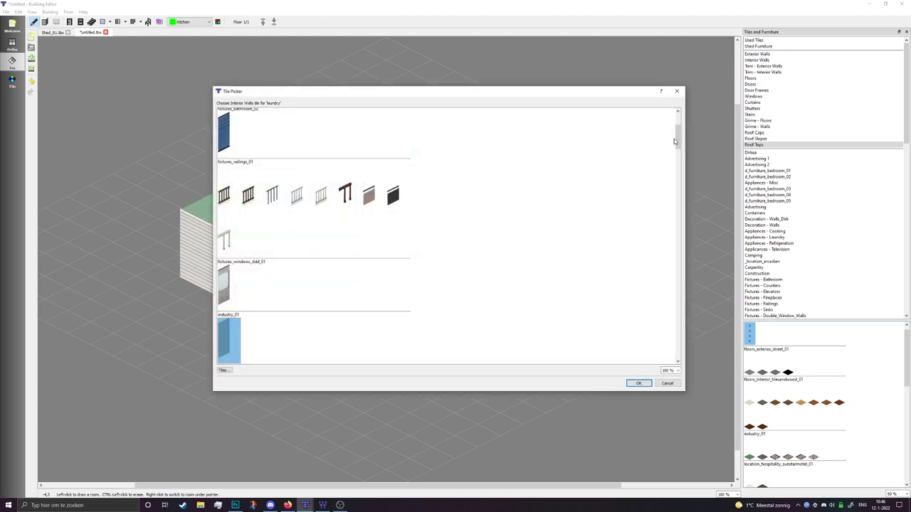
{"action": "left_click_drag", "start_coordinate": [674, 139], "coordinate": [646, 344]}
{"action": "double_click", "coordinate": [299, 285]}
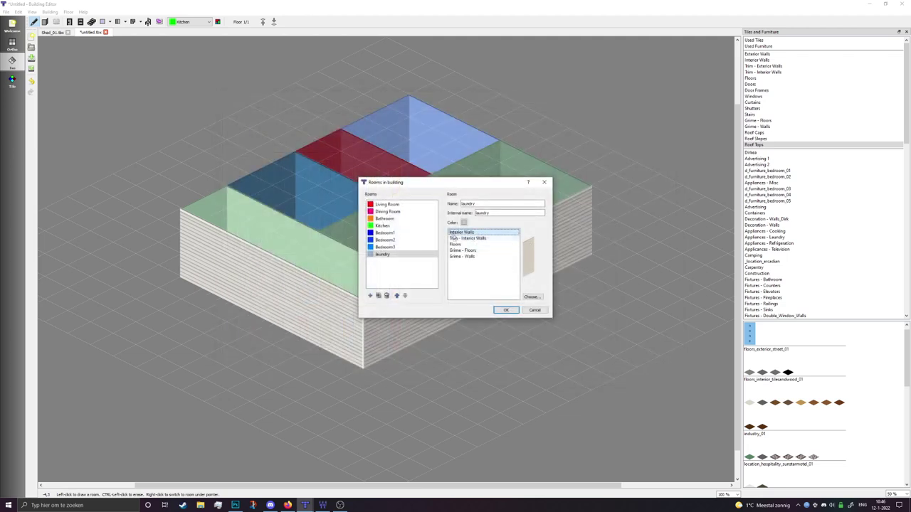
{"action": "left_click", "coordinate": [459, 239]}
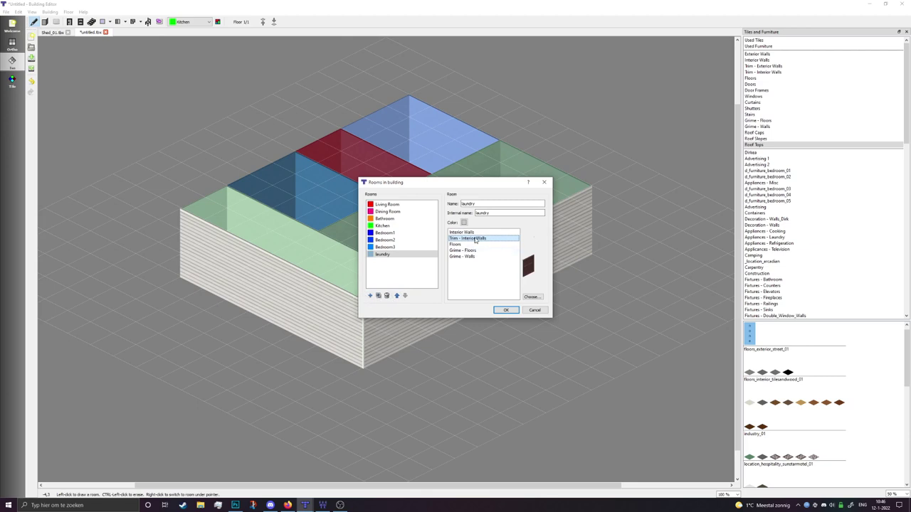
{"action": "double_click", "coordinate": [475, 241]}
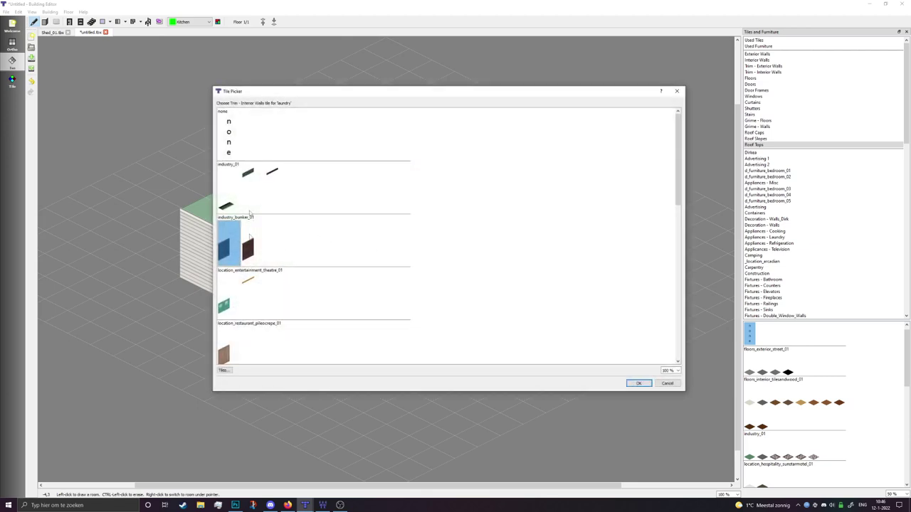
{"action": "double_click", "coordinate": [231, 143]}
Step: Browse the available floor tiles and assign one to the laundry room
{"action": "left_click", "coordinate": [472, 244]}
{"action": "double_click", "coordinate": [474, 245]}
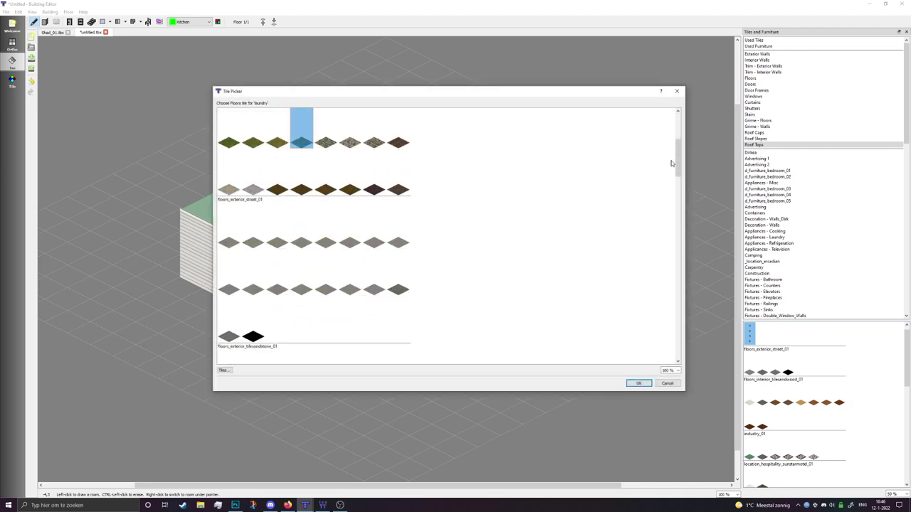
{"action": "left_click_drag", "start_coordinate": [680, 168], "coordinate": [680, 352]}
{"action": "scroll", "coordinate": [425, 235], "scroll_direction": "up", "scroll_amount": 8}
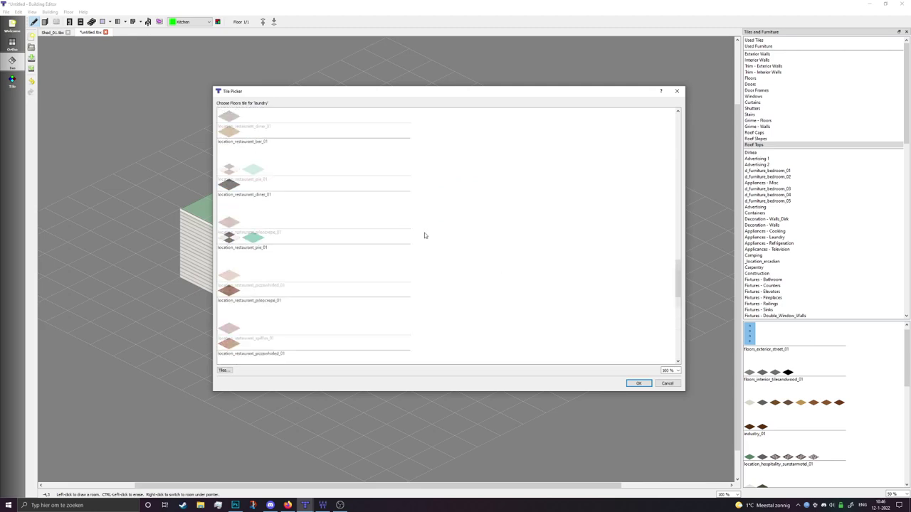
{"action": "scroll", "coordinate": [424, 235], "scroll_direction": "up", "scroll_amount": 3}
{"action": "double_click", "coordinate": [396, 214]}
Step: Assign a floor grime tile and the second overlay_grime_wall_01 wall grime tile to the laundry room, and accept the room settings
{"action": "left_click", "coordinate": [488, 251]}
{"action": "double_click", "coordinate": [488, 251]}
{"action": "double_click", "coordinate": [249, 196]}
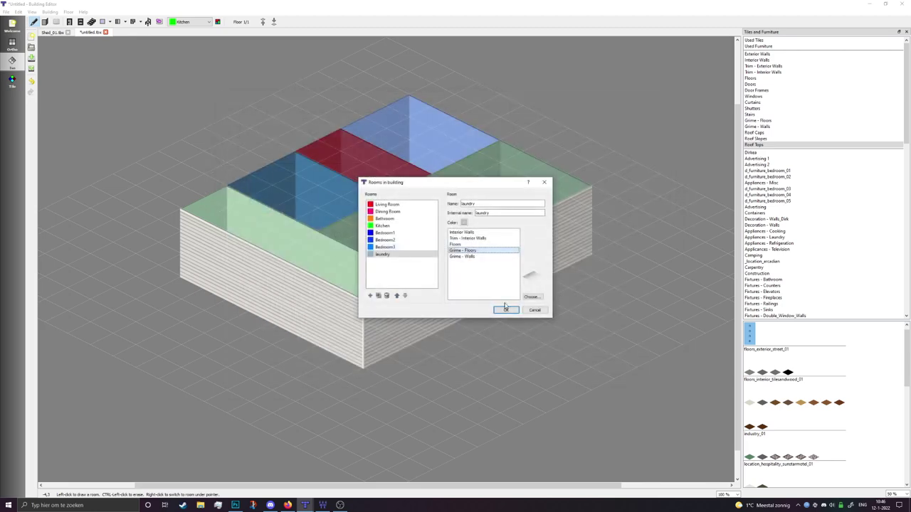
{"action": "left_click", "coordinate": [473, 257]}
{"action": "double_click", "coordinate": [457, 257]}
{"action": "left_click", "coordinate": [253, 189]}
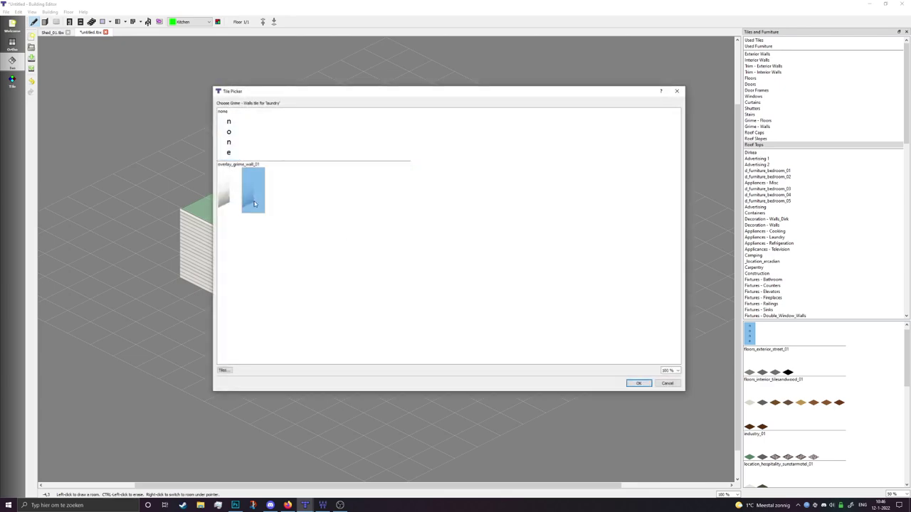
{"action": "double_click", "coordinate": [253, 190]}
{"action": "left_click", "coordinate": [506, 310]}
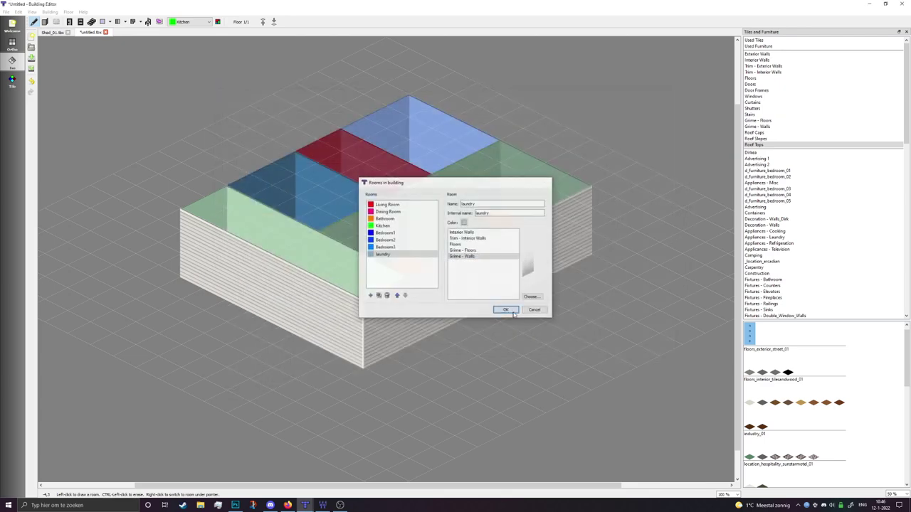
Step: Draw the laundry room in the outer corner of the kitchen, beside Bedroom2
{"action": "left_click", "coordinate": [191, 20]}
{"action": "left_click", "coordinate": [186, 79]}
{"action": "left_click_drag", "start_coordinate": [235, 267], "coordinate": [232, 283]}
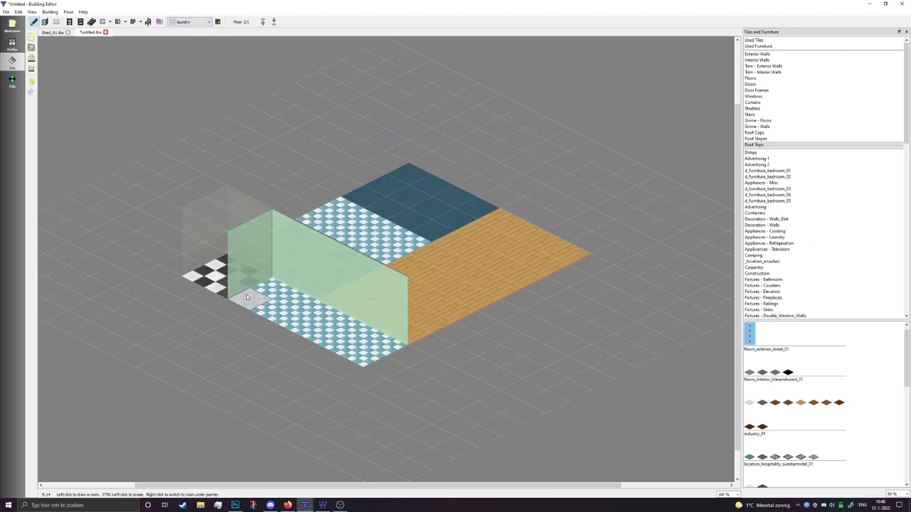
Step: Extend the kitchen and the laundry room outward by one row of tiles
{"action": "right_click", "coordinate": [238, 297]}
{"action": "left_click_drag", "start_coordinate": [227, 309], "coordinate": [348, 364]}
{"action": "right_click", "coordinate": [219, 281]}
{"action": "left_click_drag", "start_coordinate": [204, 297], "coordinate": [197, 291]}
Step: Extend Bedroom2 by one row of tiles toward the laundry room and kitchen
{"action": "right_click", "coordinate": [305, 283]}
{"action": "left_click_drag", "start_coordinate": [315, 284], "coordinate": [238, 268]}
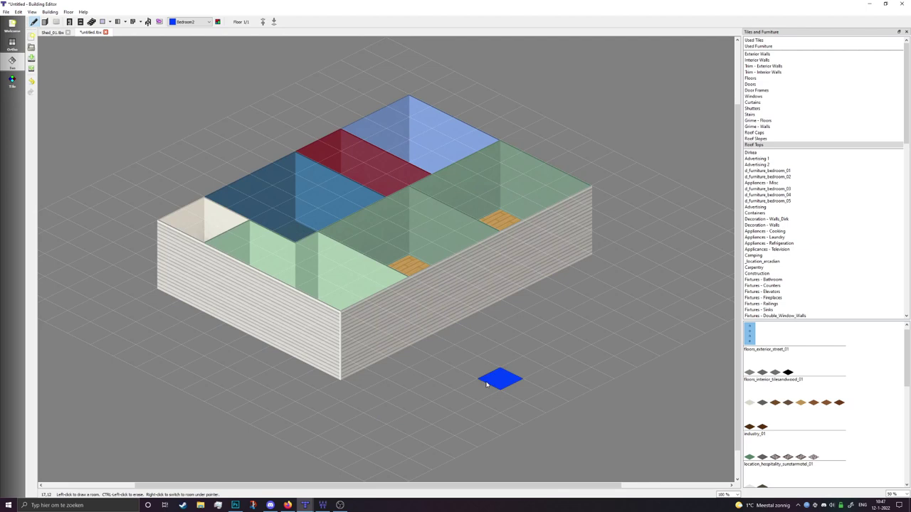
{"action": "middle_click_drag", "start_coordinate": [421, 297], "coordinate": [408, 311]}
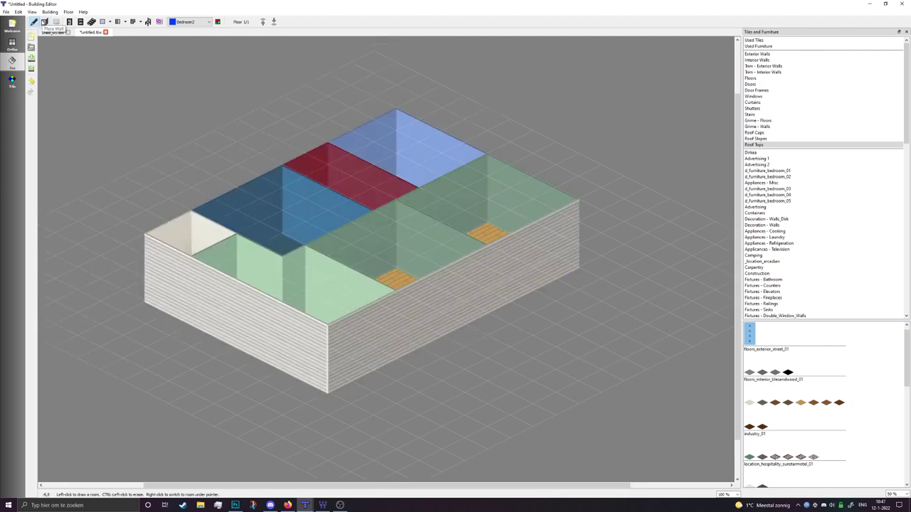
Step: Use the wall tool to open up the interior walls separating the kitchen, dining room and living room
{"action": "left_click", "coordinate": [44, 22]}
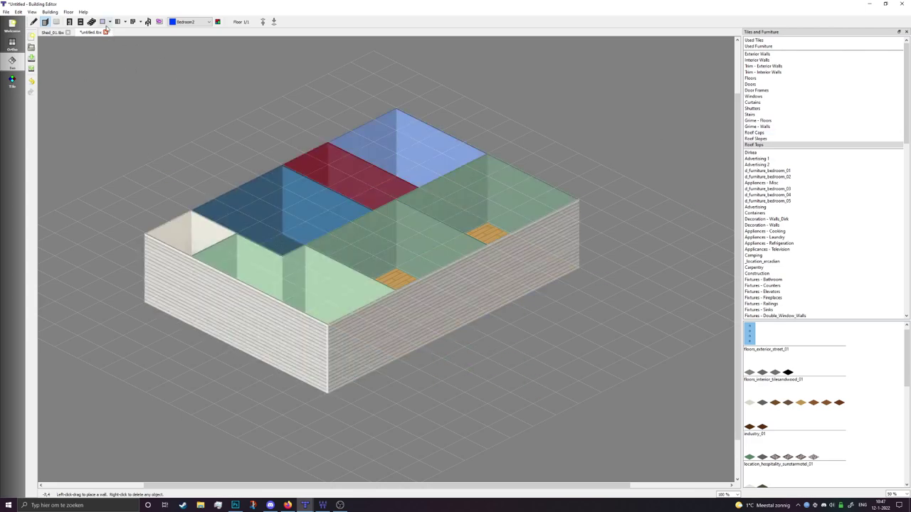
{"action": "left_click_drag", "start_coordinate": [441, 381], "coordinate": [588, 306]}
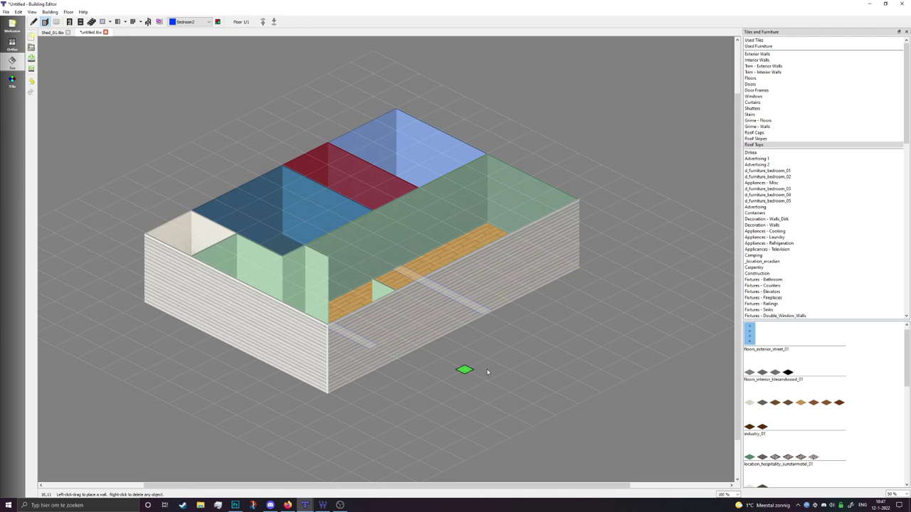
Step: Try to draw the living room over the adjoining dining room area
{"action": "left_click", "coordinate": [33, 22]}
{"action": "right_click", "coordinate": [481, 241]}
{"action": "left_click_drag", "start_coordinate": [482, 242], "coordinate": [398, 353]}
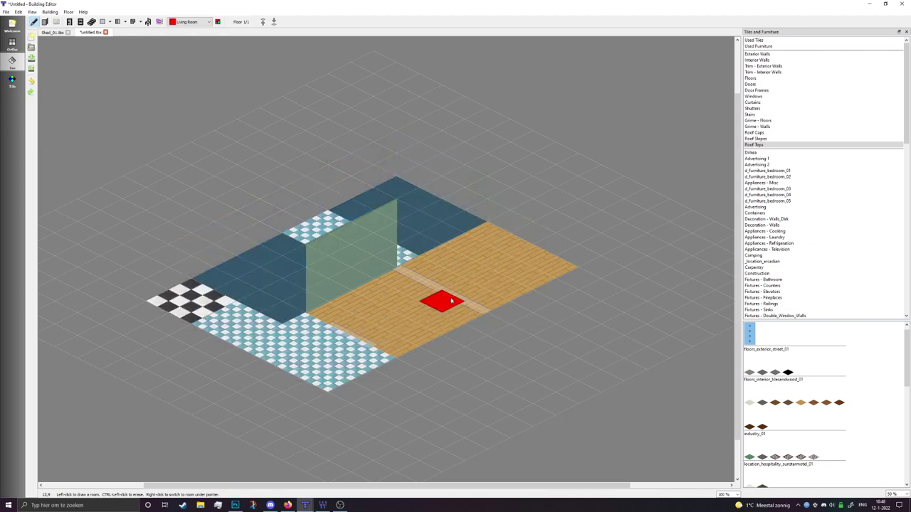
Step: Try drawing a stretch of the front wall with the blue fixtures_bathroom_02 exterior wall tile
{"action": "left_click", "coordinate": [44, 22]}
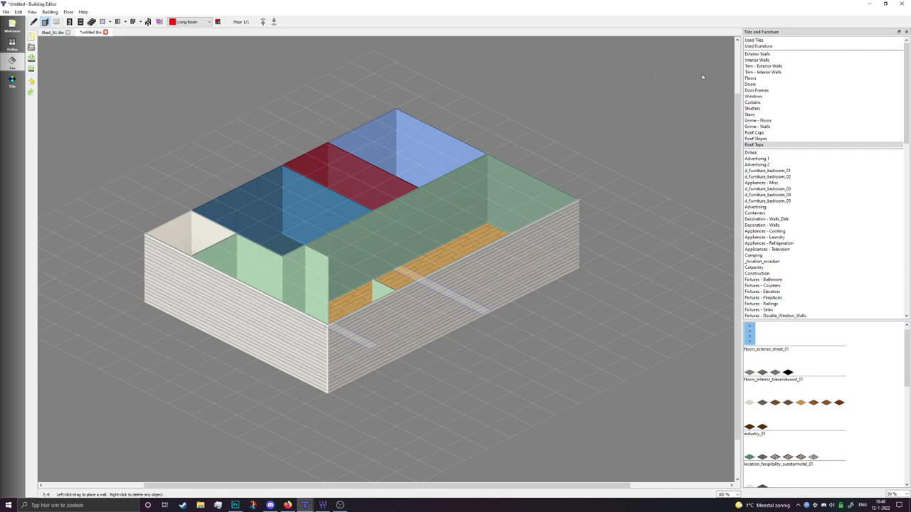
{"action": "left_click", "coordinate": [771, 54]}
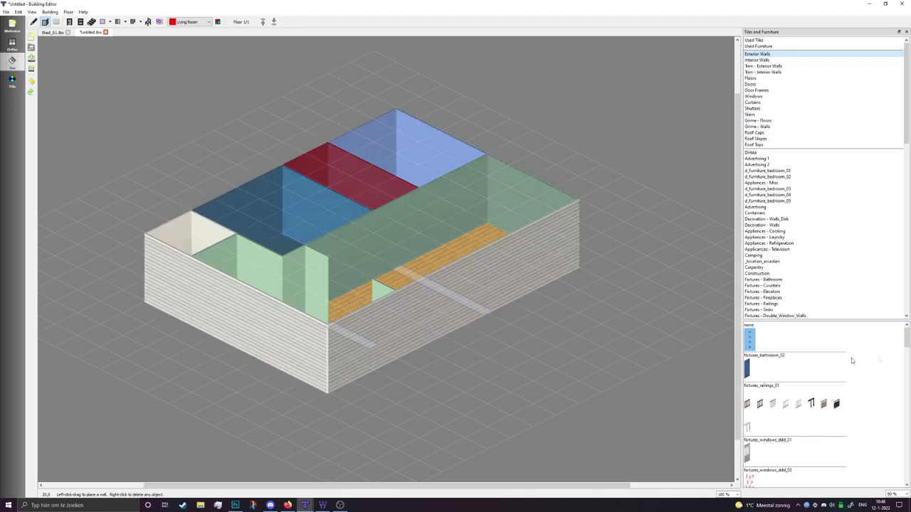
{"action": "left_click", "coordinate": [748, 368]}
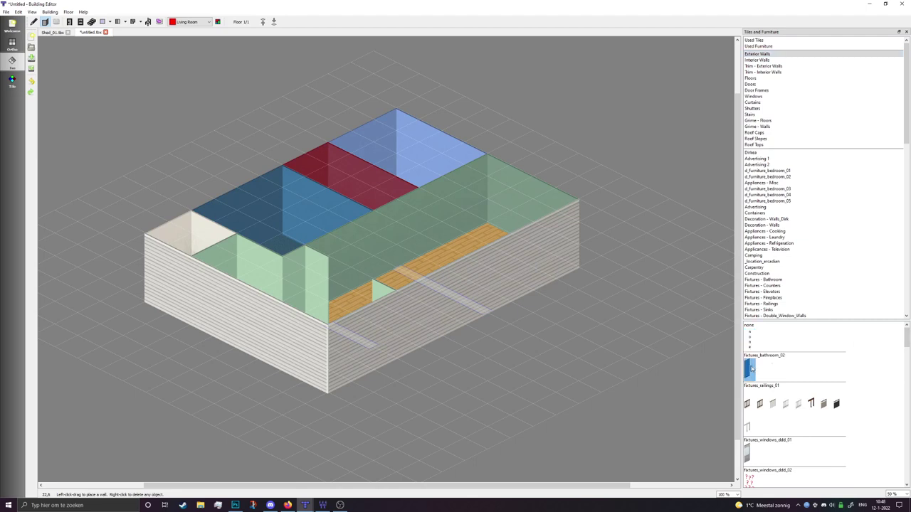
{"action": "left_click_drag", "start_coordinate": [374, 369], "coordinate": [467, 321]}
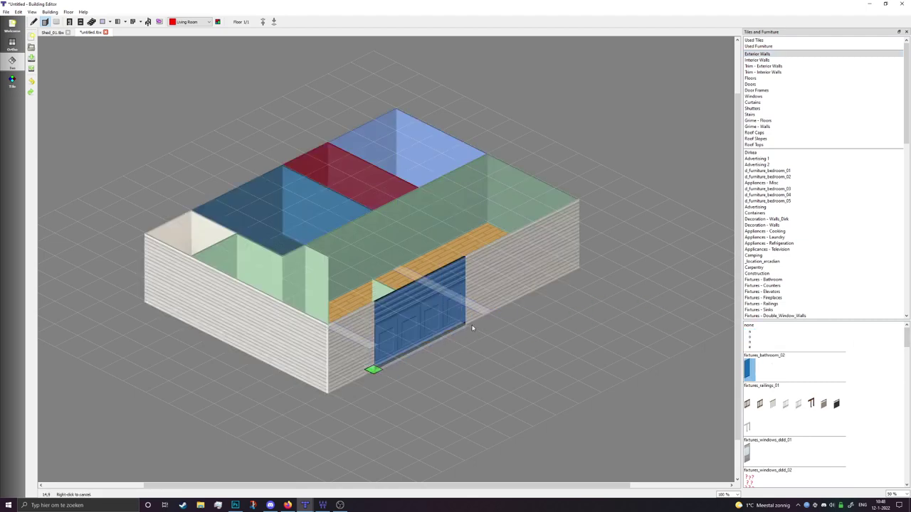
{"action": "left_click_drag", "start_coordinate": [328, 301], "coordinate": [384, 276]}
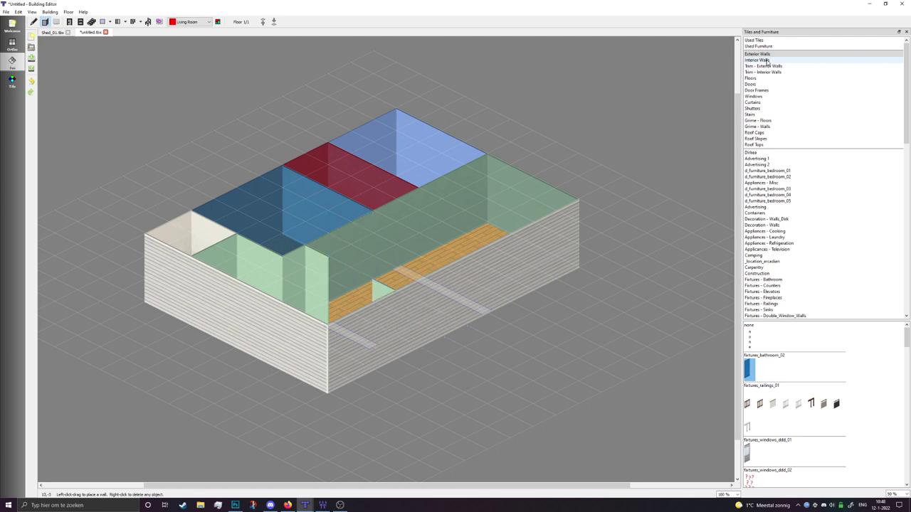
Step: Try the first d_walls_interior_bathroom_01 tile on living room walls, with the blue exterior tile outside, and undo both walls
{"action": "left_click", "coordinate": [768, 61]}
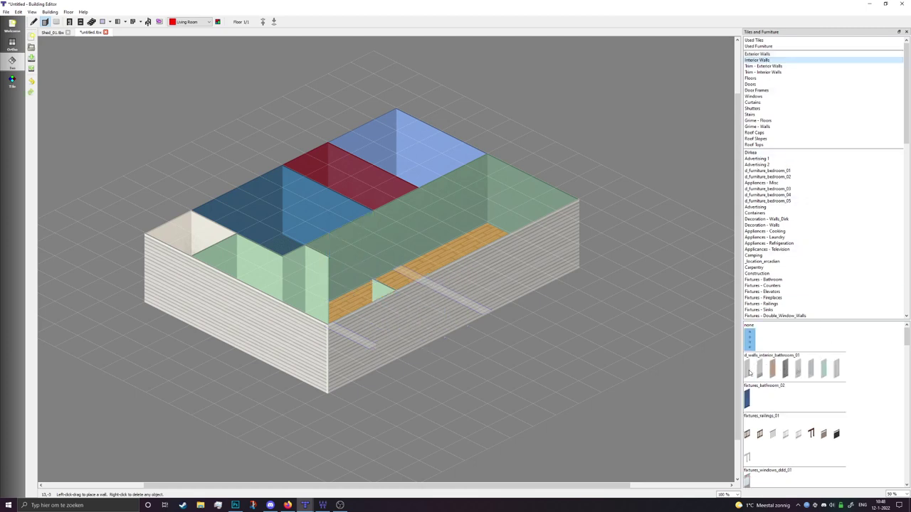
{"action": "left_click", "coordinate": [748, 368]}
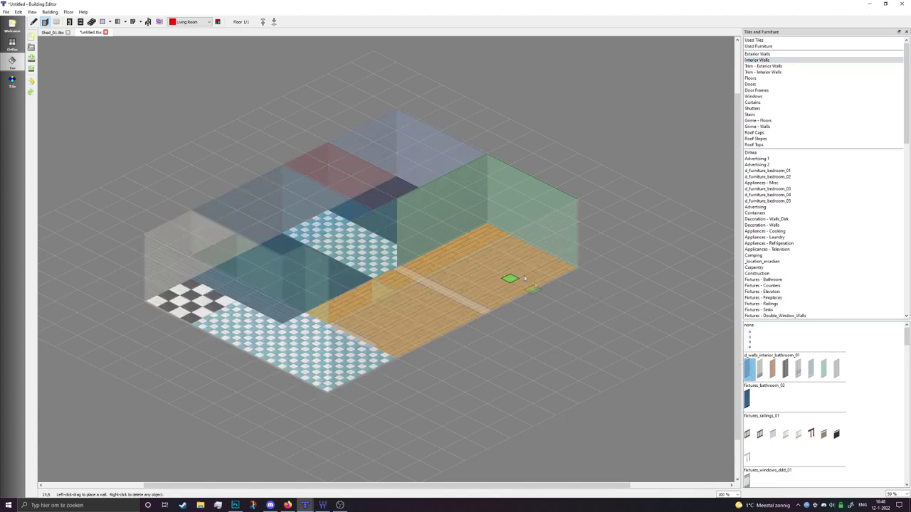
{"action": "left_click_drag", "start_coordinate": [419, 256], "coordinate": [463, 233]}
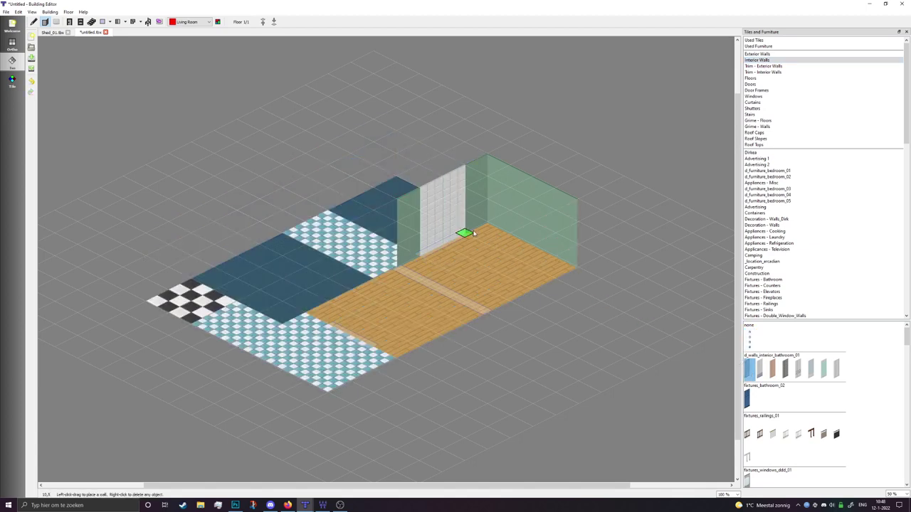
{"action": "left_click_drag", "start_coordinate": [510, 302], "coordinate": [557, 279]}
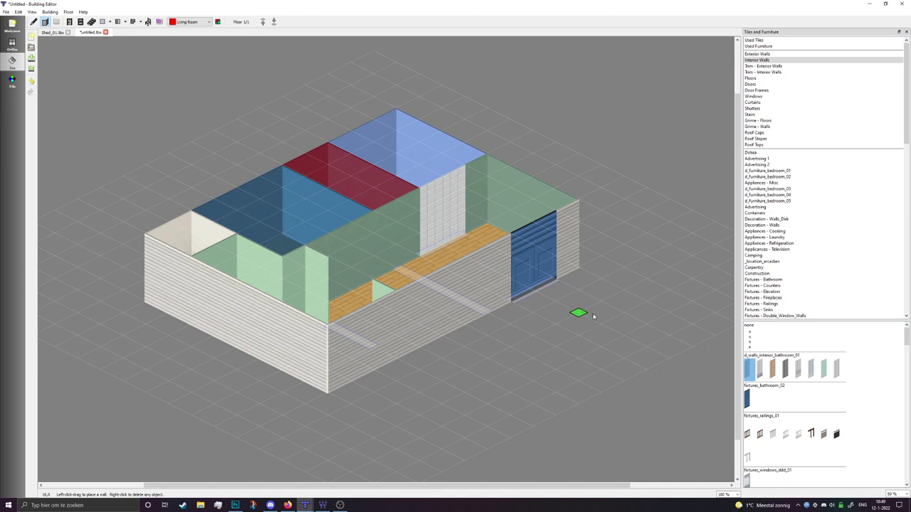
{"action": "key", "text": "ctrl+z"}
{"action": "key", "text": "ctrl+z"}
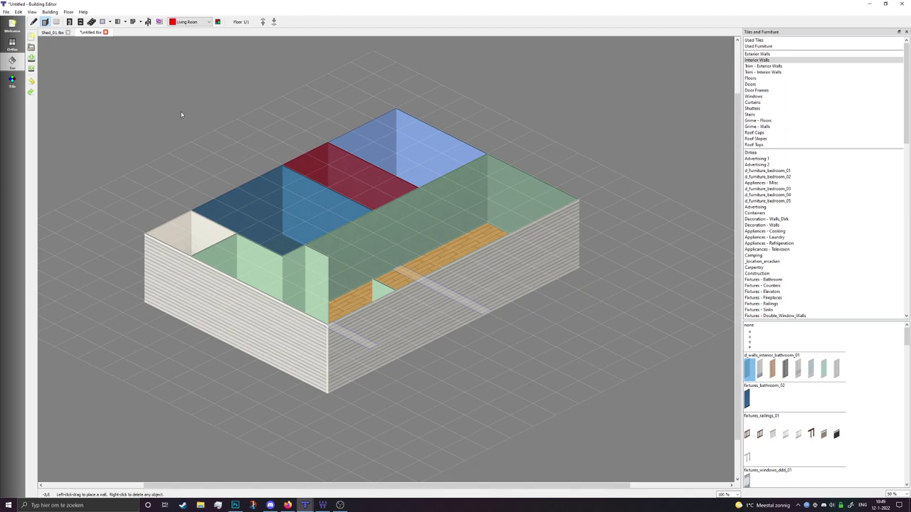
Step: Set Bedroom1's interior walls to the beige striped tile from walls_interior_house_01
{"action": "left_click", "coordinate": [217, 21]}
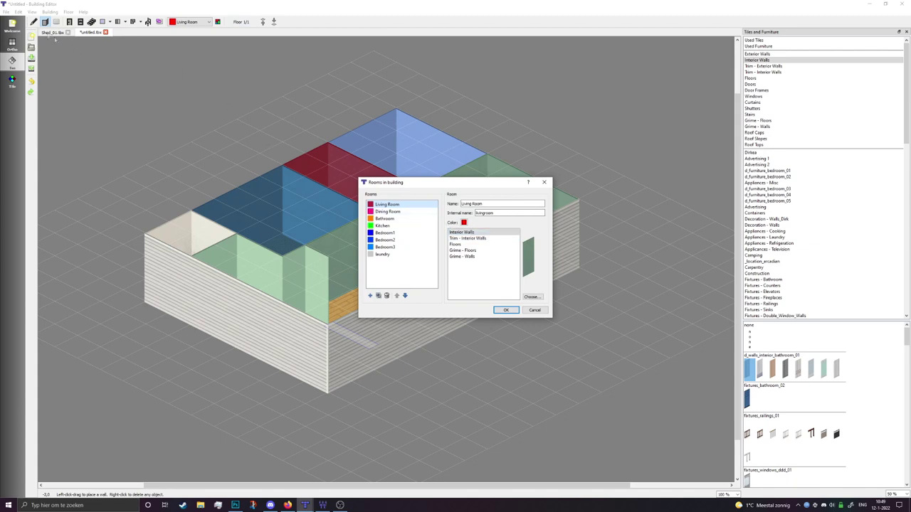
{"action": "key", "text": "Escape"}
{"action": "left_click", "coordinate": [34, 22]}
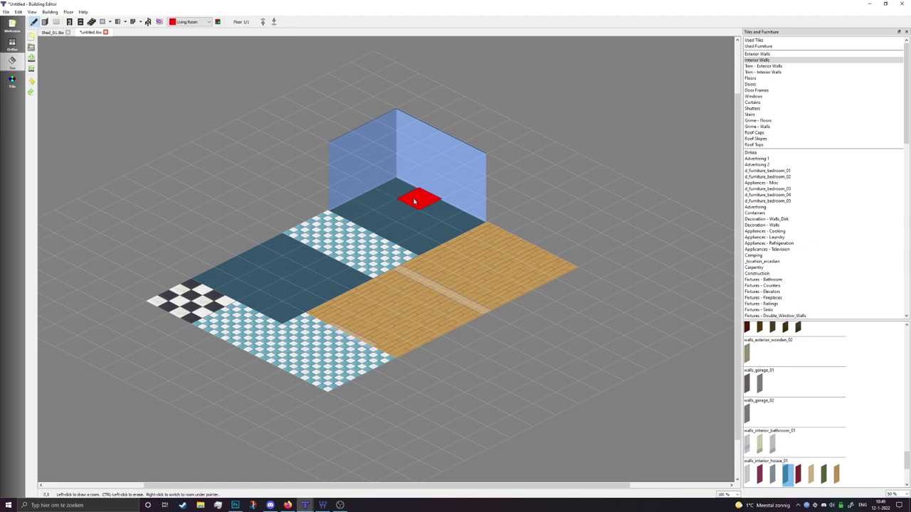
{"action": "right_click", "coordinate": [403, 208]}
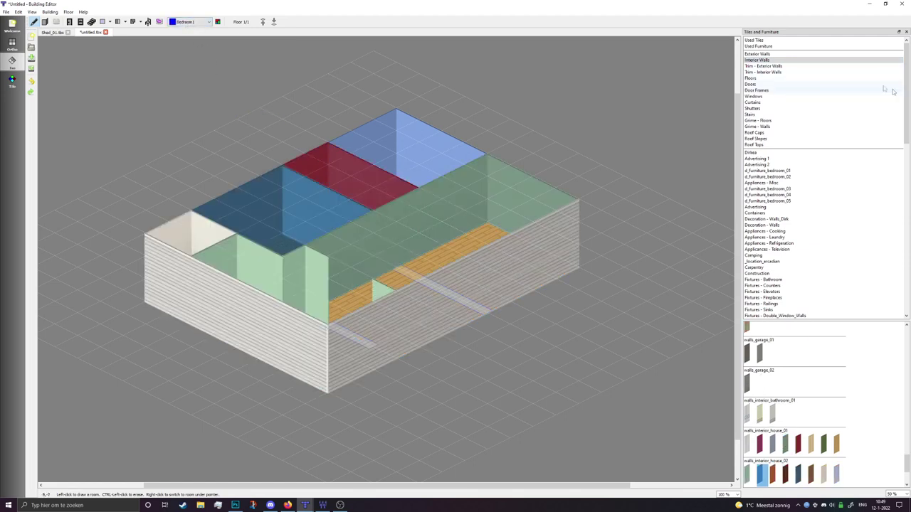
{"action": "left_click", "coordinate": [811, 443]}
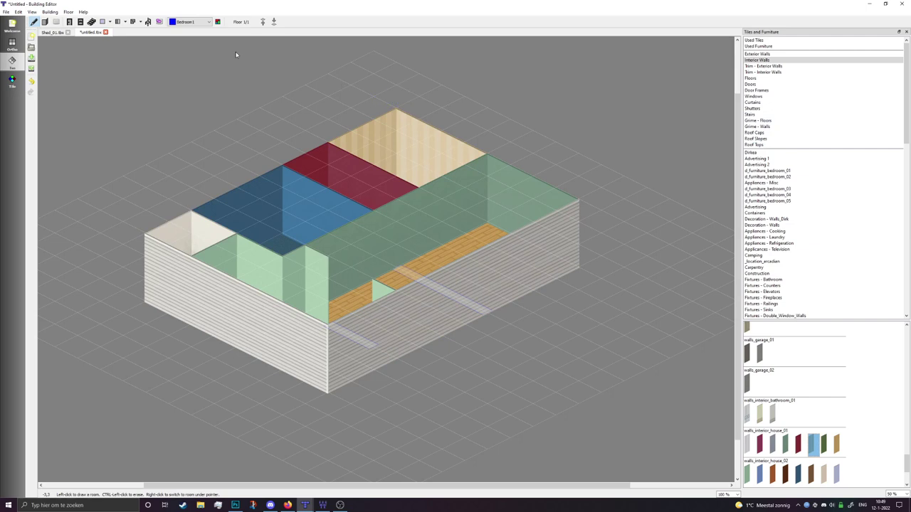
Step: Set the bathroom's interior walls to the white tiled wall from d_walls_interior_bathroom_01
{"action": "left_click", "coordinate": [218, 22]}
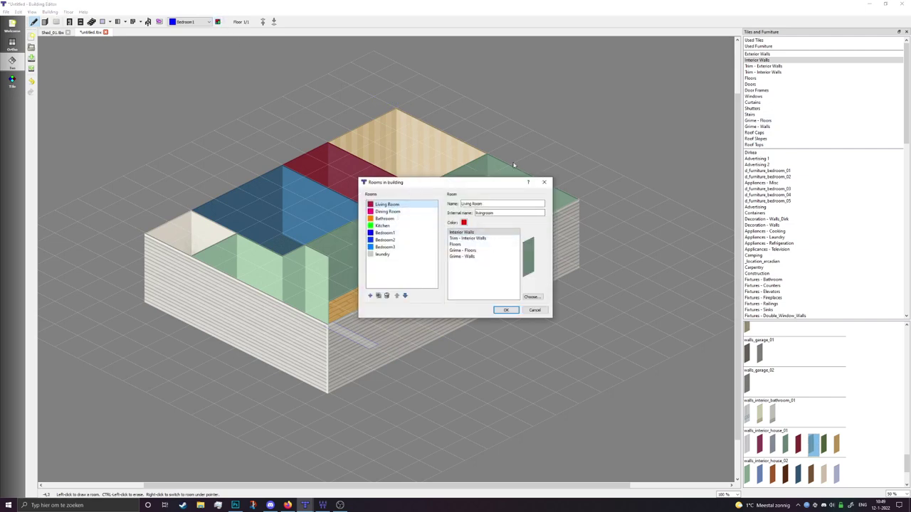
{"action": "left_click", "coordinate": [544, 182]}
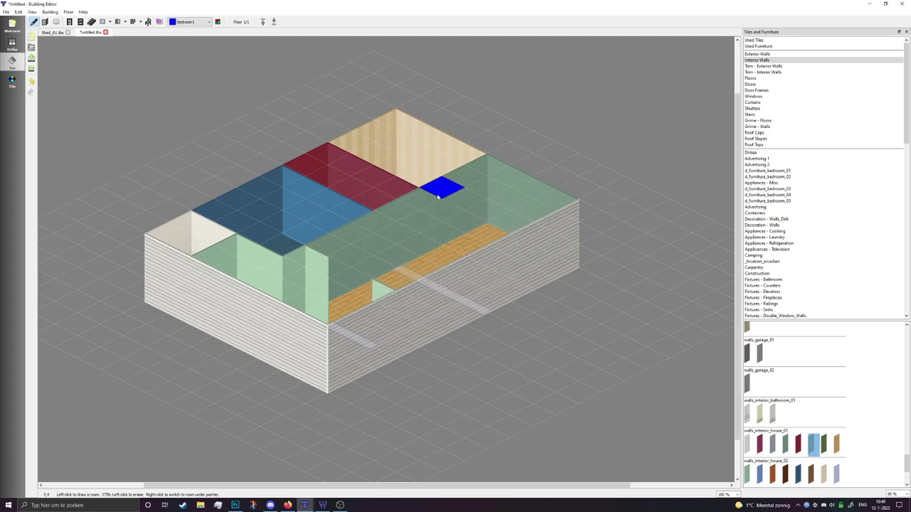
{"action": "right_click", "coordinate": [353, 244]}
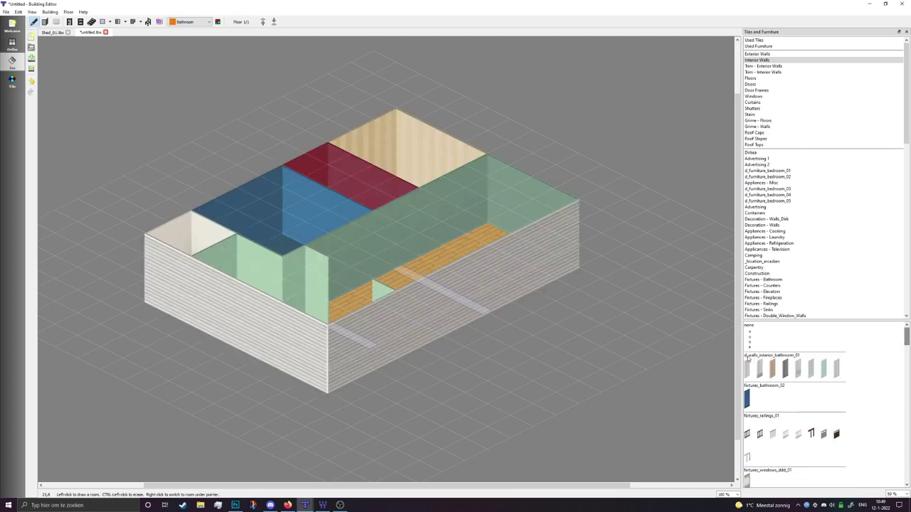
Step: Set Bedroom2's interior walls to the off-white tile from walls_interior_house_03
{"action": "right_click", "coordinate": [463, 311]}
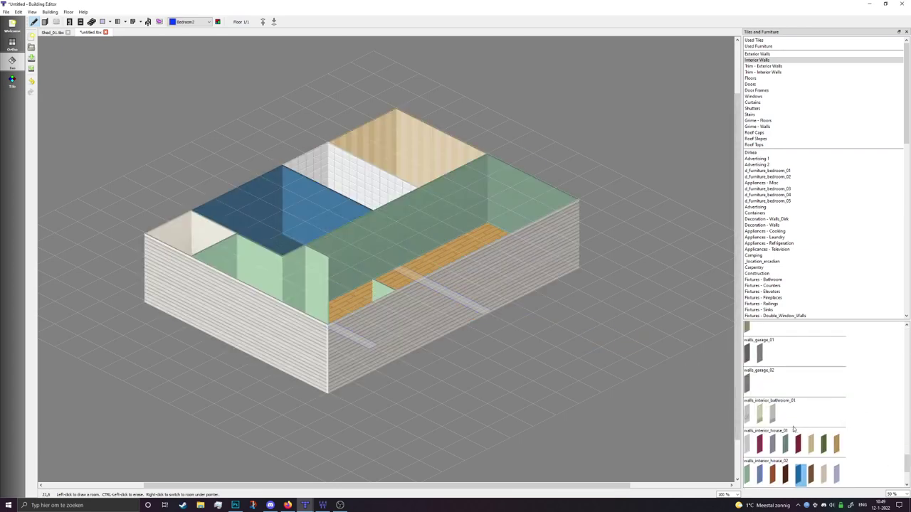
{"action": "scroll", "coordinate": [808, 439], "scroll_direction": "down", "scroll_amount": 2}
{"action": "left_click", "coordinate": [789, 437]}
Step: Set the kitchen's interior walls to the pale yellow third tile from location_hospitality_sunstarmotel_01
{"action": "right_click", "coordinate": [328, 354]}
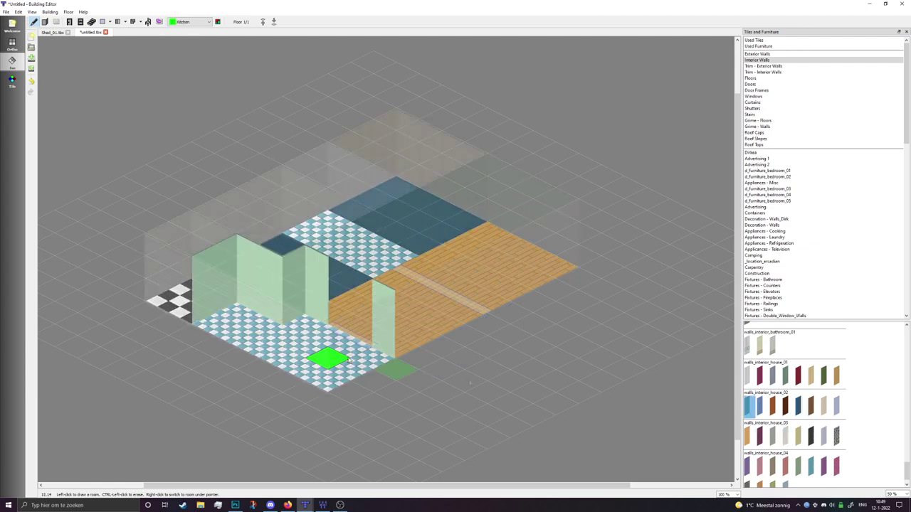
{"action": "scroll", "coordinate": [809, 458], "scroll_direction": "down", "scroll_amount": 1}
{"action": "left_click_drag", "start_coordinate": [905, 471], "coordinate": [906, 332]}
{"action": "scroll", "coordinate": [779, 412], "scroll_direction": "down", "scroll_amount": 5}
{"action": "scroll", "coordinate": [779, 417], "scroll_direction": "down", "scroll_amount": 3}
{"action": "left_click", "coordinate": [772, 378]}
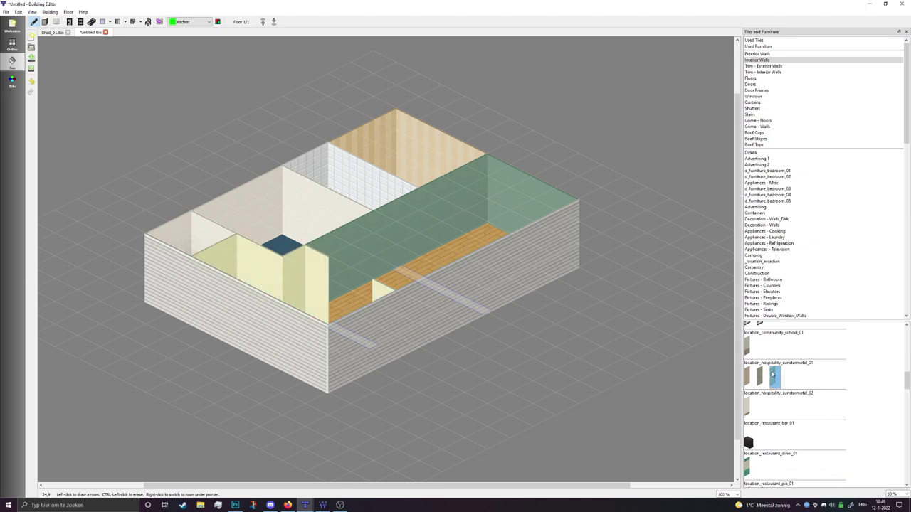
Step: Try several walls_interior_house_01 tiles in the living room, and give it and the dining room the white striped one
{"action": "right_click", "coordinate": [514, 271]}
{"action": "scroll", "coordinate": [836, 430], "scroll_direction": "down", "scroll_amount": 2}
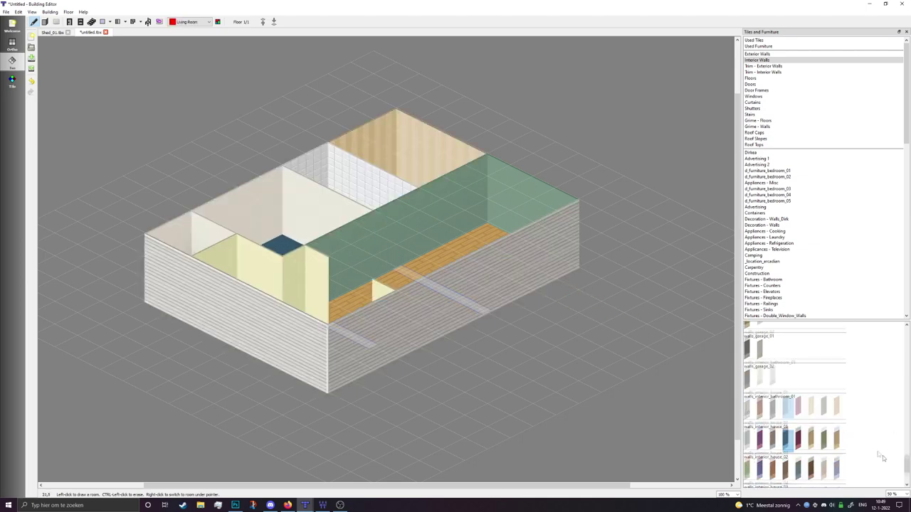
{"action": "left_click", "coordinate": [839, 406]}
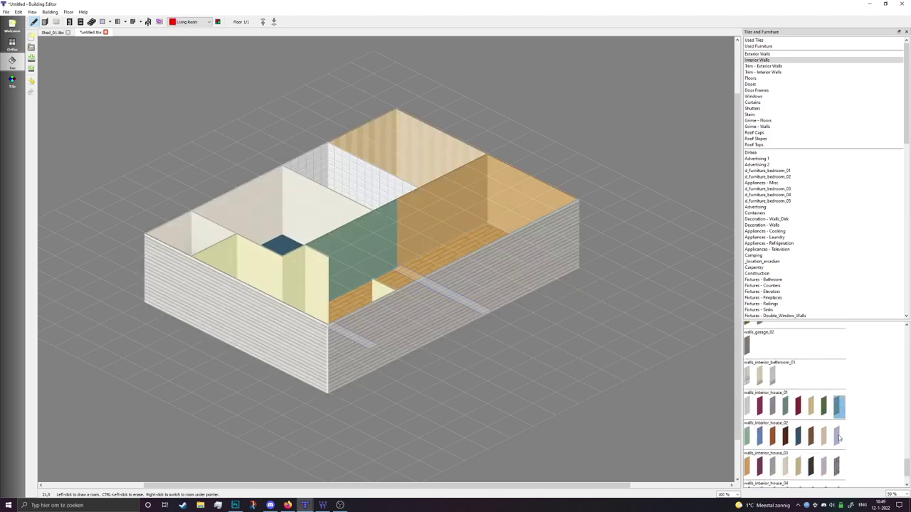
{"action": "left_click", "coordinate": [751, 407]}
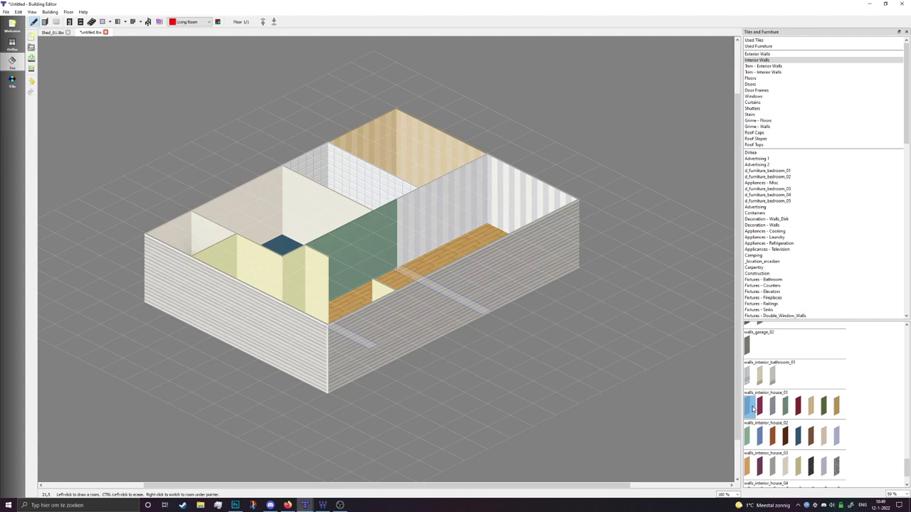
{"action": "left_click", "coordinate": [775, 407]}
{"action": "left_click", "coordinate": [760, 407]}
{"action": "left_click", "coordinate": [747, 407]}
{"action": "left_click", "coordinate": [747, 407]}
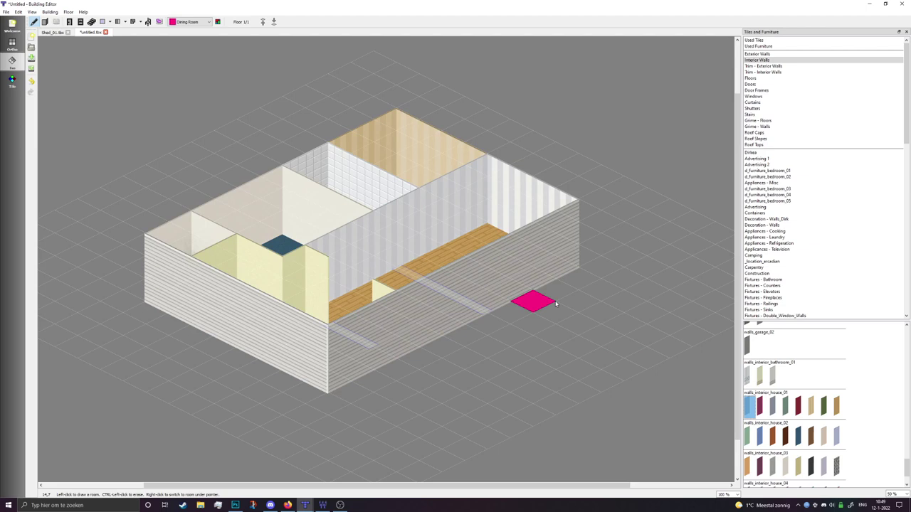
Step: Set the living and dining room floors to reddish-brown wood and the kitchen floor to yellow-and-white checks from floors_interior_tilesandwood_01
{"action": "right_click", "coordinate": [512, 267]}
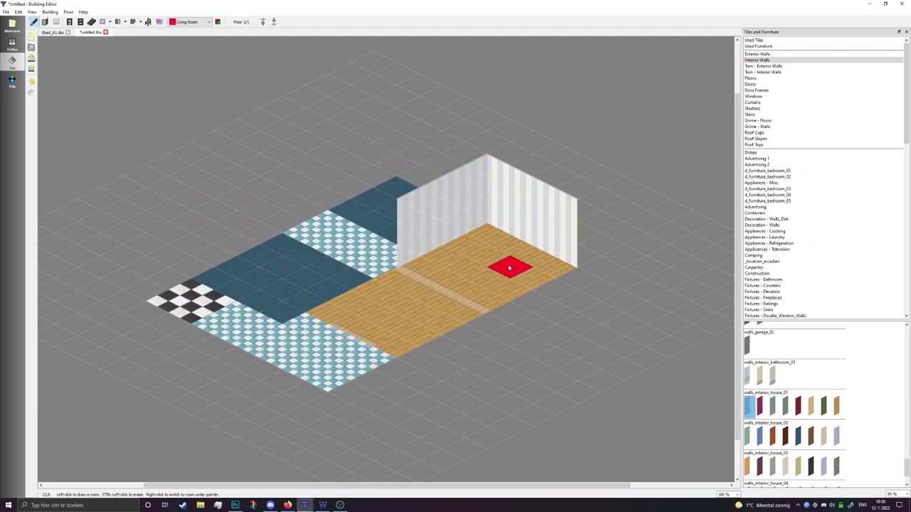
{"action": "left_click", "coordinate": [752, 78]}
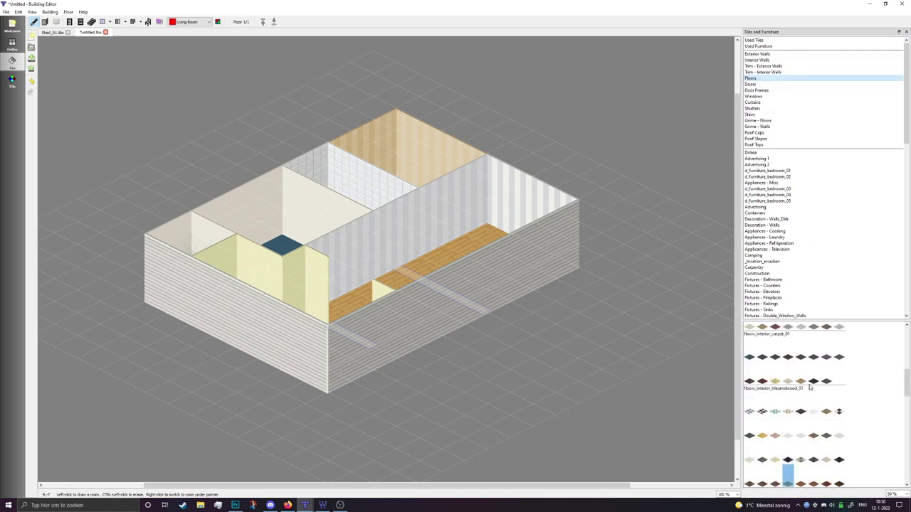
{"action": "scroll", "coordinate": [808, 377], "scroll_direction": "down", "scroll_amount": 1}
{"action": "left_click", "coordinate": [826, 448]}
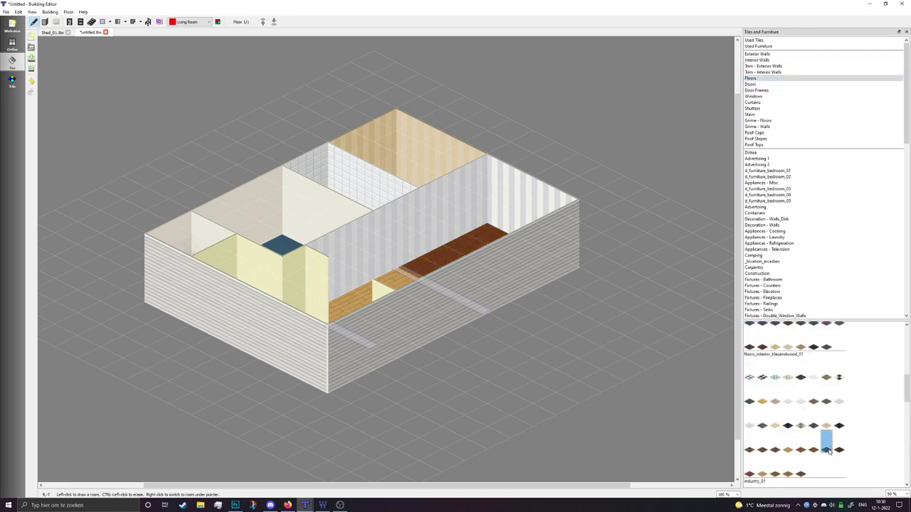
{"action": "right_click", "coordinate": [382, 306]}
{"action": "left_click", "coordinate": [826, 448]}
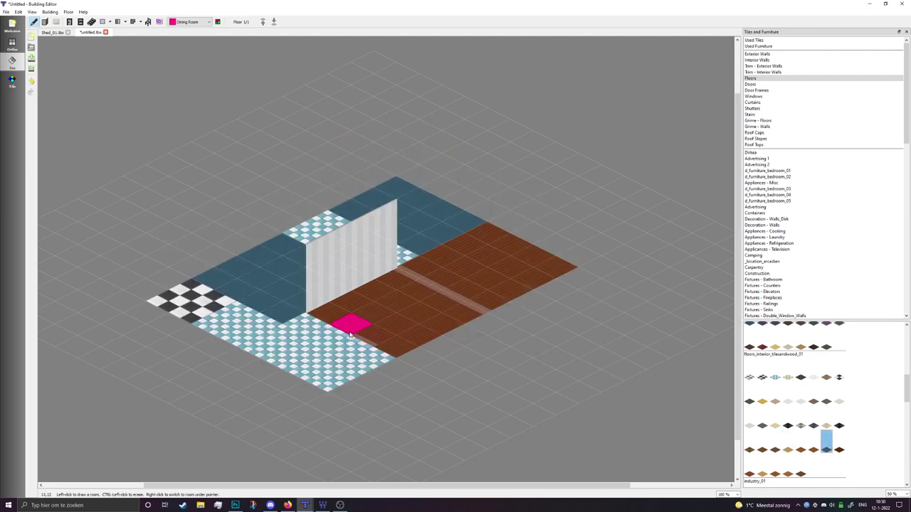
{"action": "right_click", "coordinate": [311, 347]}
{"action": "left_click", "coordinate": [789, 380]}
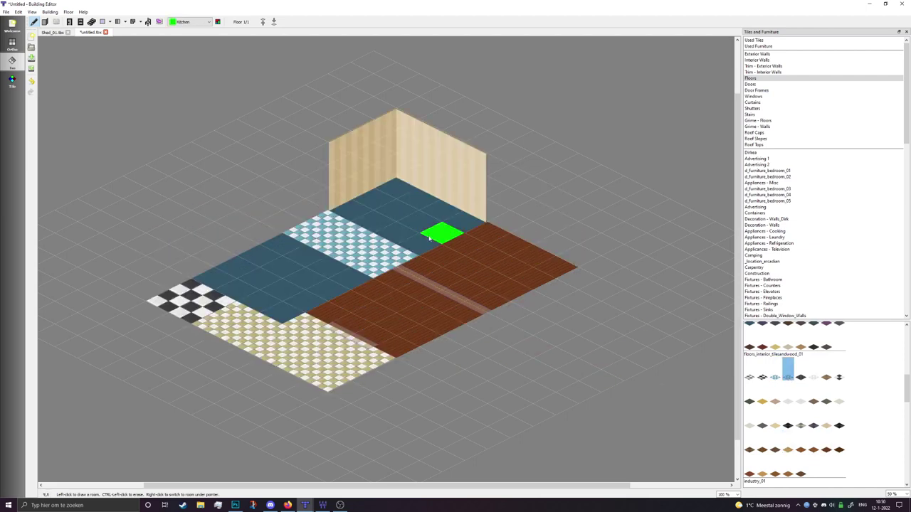
Step: Give both bedrooms the beige carpet from floors_interior_carpet_01 and the bathroom a white checkered floor
{"action": "right_click", "coordinate": [420, 222]}
{"action": "left_click", "coordinate": [784, 359]}
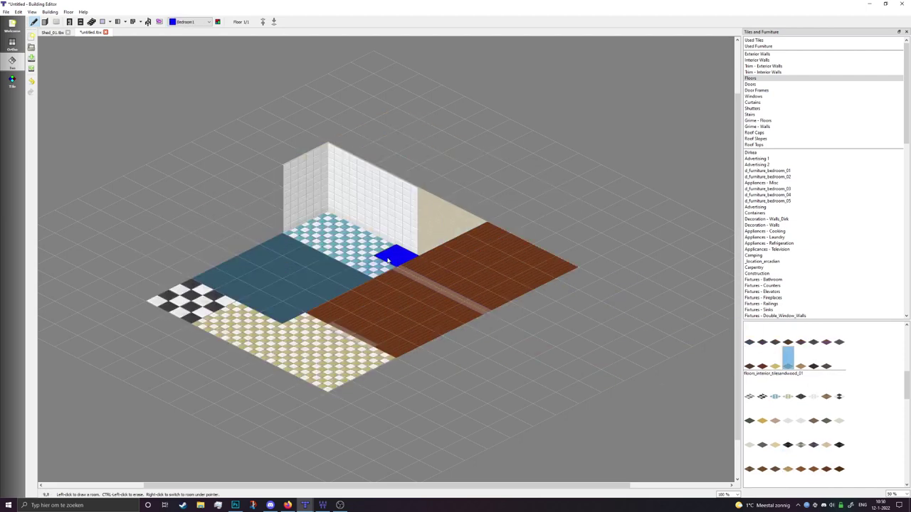
{"action": "right_click", "coordinate": [346, 259]}
{"action": "right_click", "coordinate": [306, 277]}
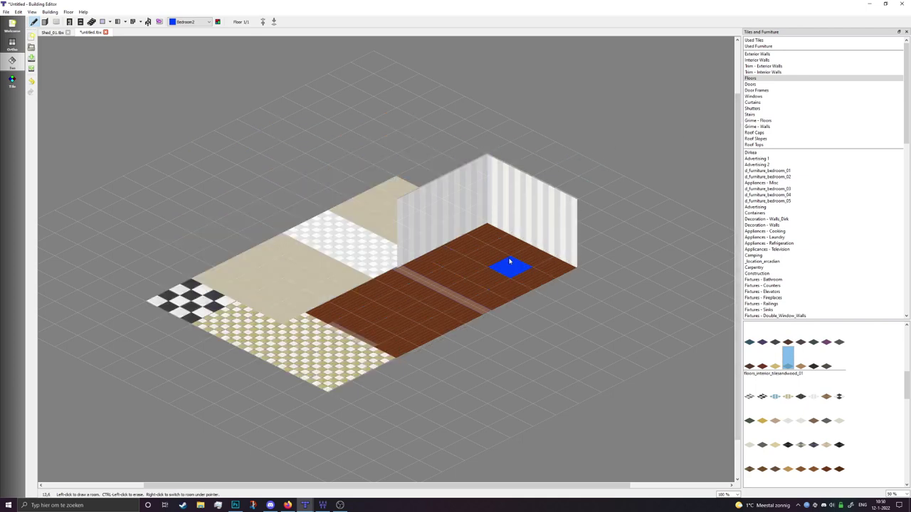
Step: Change the living room and dining room interior walls to the off-white fourth tile of walls_interior_house_03
{"action": "right_click", "coordinate": [510, 262]}
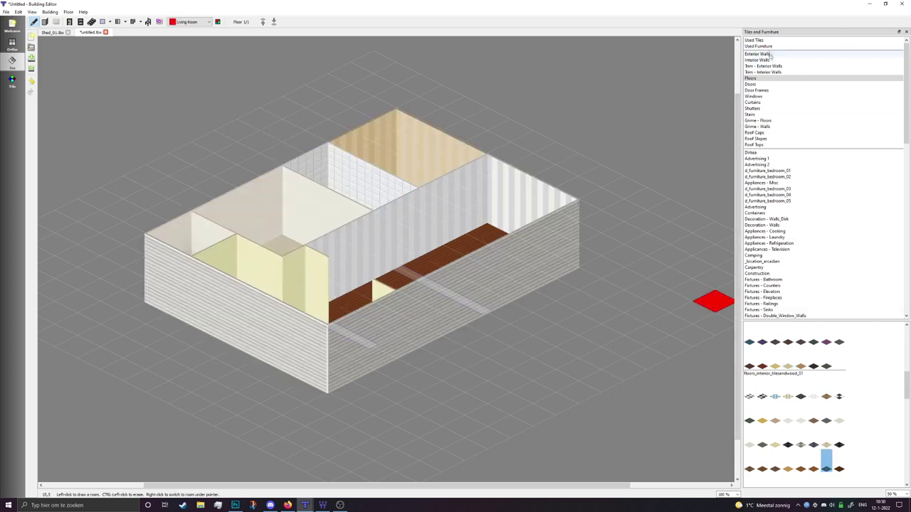
{"action": "left_click", "coordinate": [772, 60]}
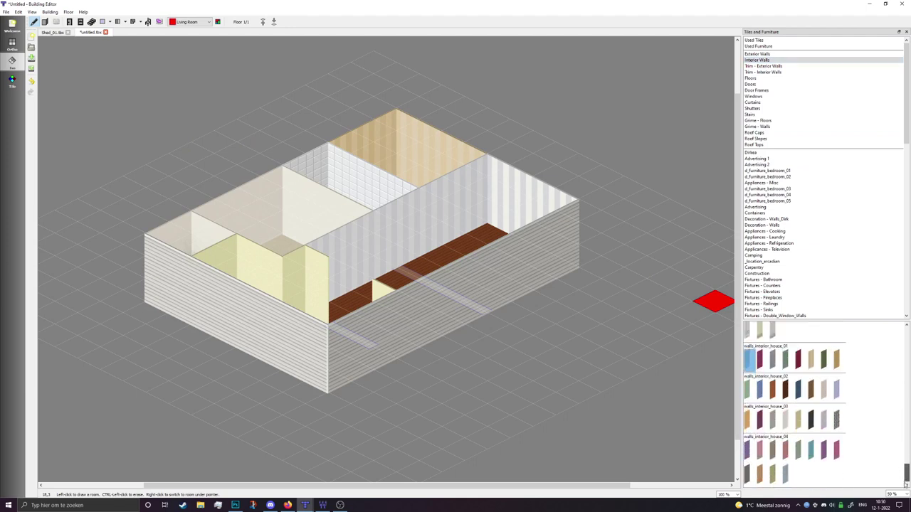
{"action": "right_click", "coordinate": [372, 311]}
{"action": "left_click", "coordinate": [787, 419]}
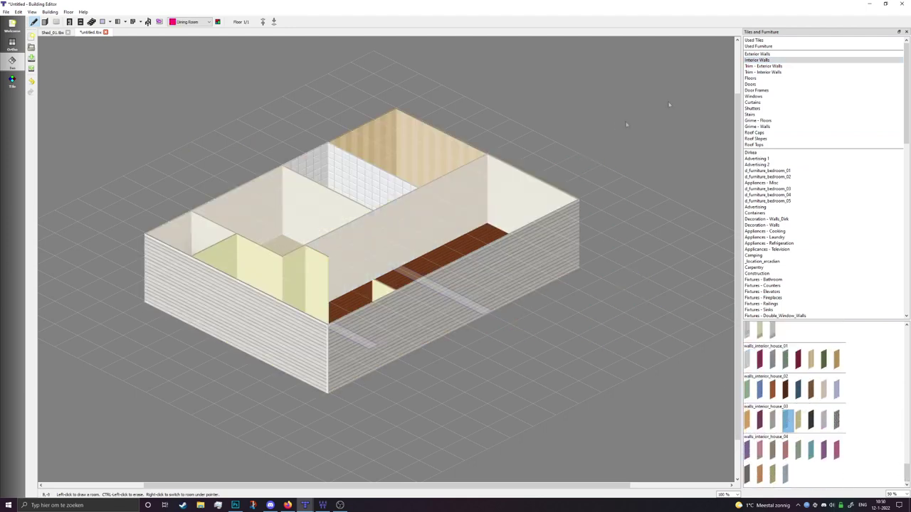
Step: Add the dark brown interior wall trim from walls_interior_detailing_01 to the dining room and living room
{"action": "left_click", "coordinate": [780, 73]}
{"action": "scroll", "coordinate": [896, 401], "scroll_direction": "down", "scroll_amount": 5}
{"action": "scroll", "coordinate": [896, 401], "scroll_direction": "down", "scroll_amount": 2}
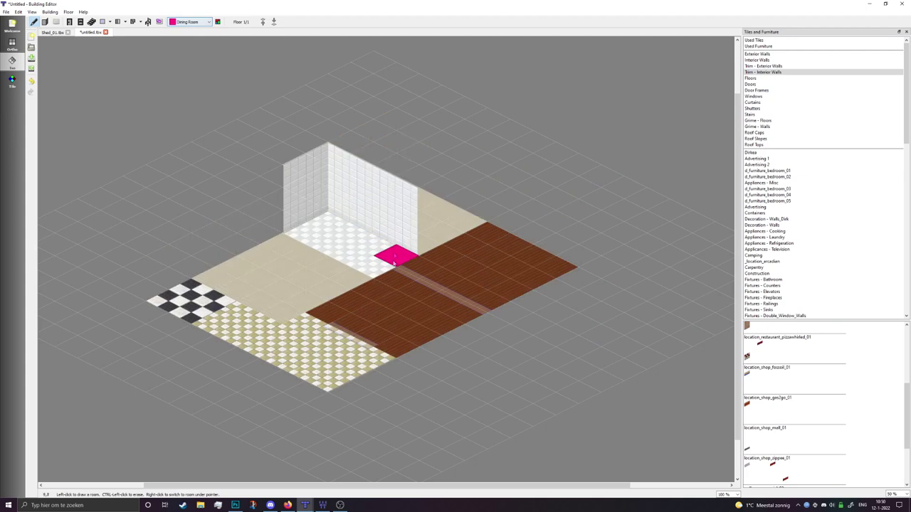
{"action": "scroll", "coordinate": [834, 421], "scroll_direction": "down", "scroll_amount": 2}
{"action": "left_click", "coordinate": [788, 454]}
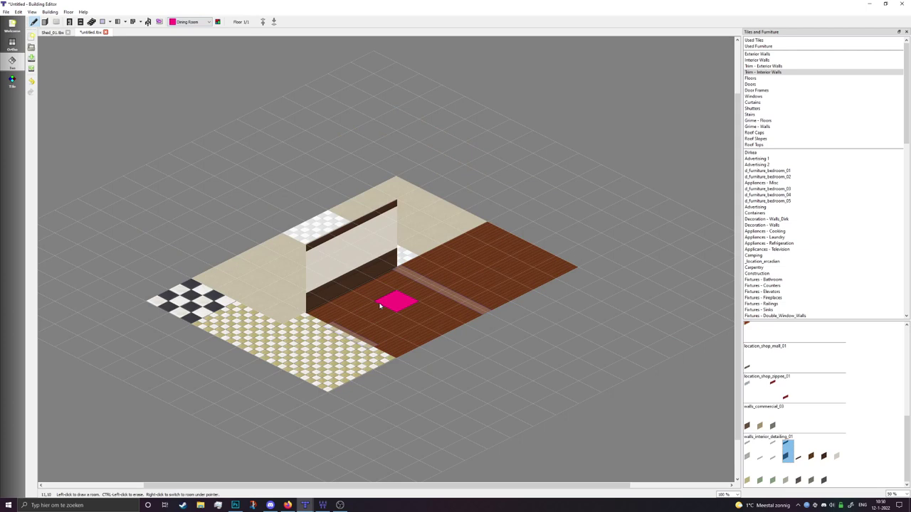
{"action": "right_click", "coordinate": [380, 306]}
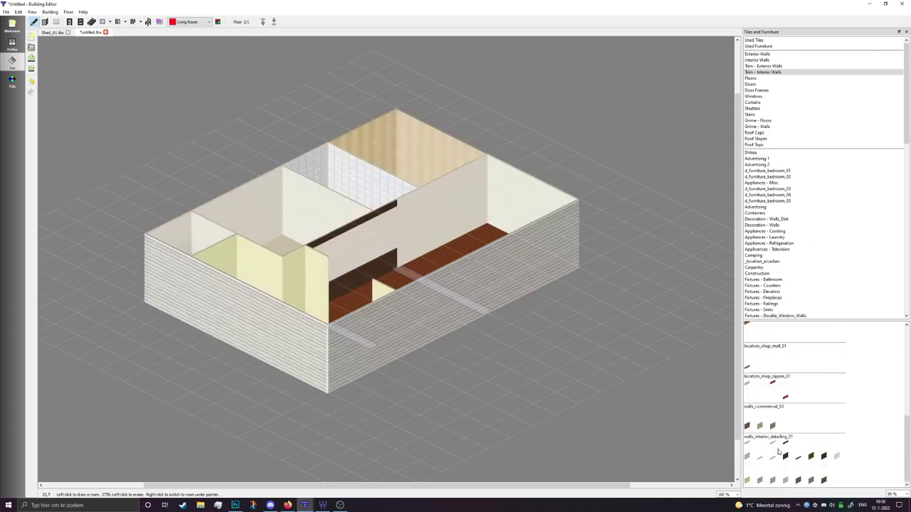
{"action": "left_click", "coordinate": [785, 454]}
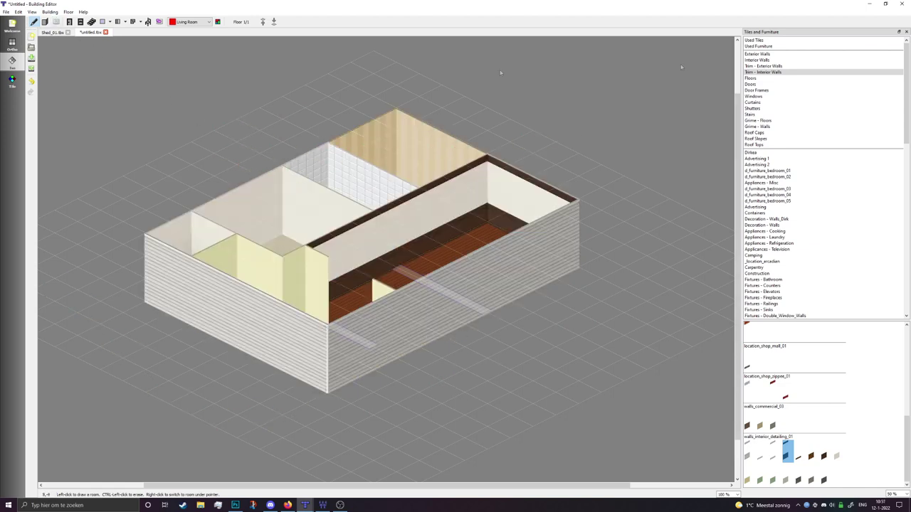
Step: Try several exterior wall tiles on the building, including the dark green siding
{"action": "left_click", "coordinate": [757, 54]}
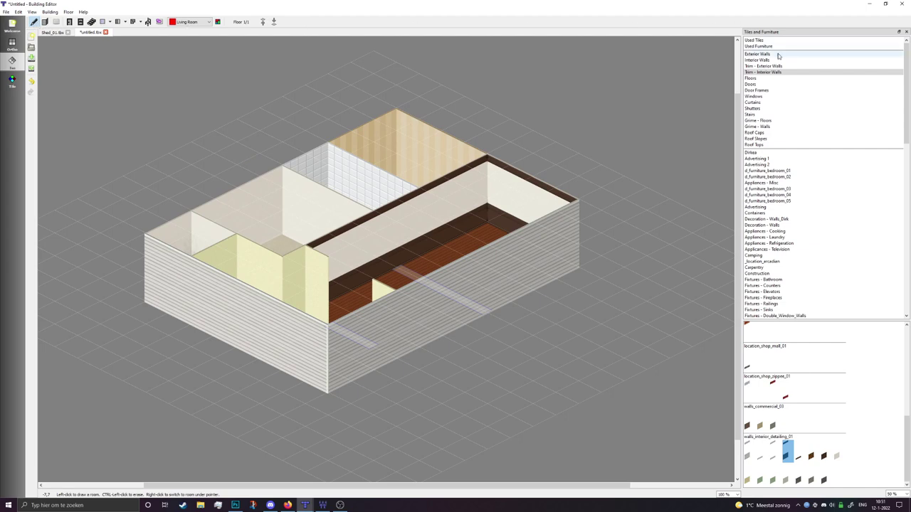
{"action": "left_click", "coordinate": [772, 414]}
{"action": "left_click", "coordinate": [747, 413]}
{"action": "left_click", "coordinate": [747, 384]}
{"action": "left_click", "coordinate": [773, 385]}
{"action": "scroll", "coordinate": [891, 376], "scroll_direction": "down", "scroll_amount": 2}
{"action": "left_click_drag", "start_coordinate": [904, 384], "coordinate": [906, 476]}
Step: Set the building's exterior wall property to the grey-brown siding from walls_exterior_house_01 and apply it
{"action": "left_click", "coordinate": [49, 12]}
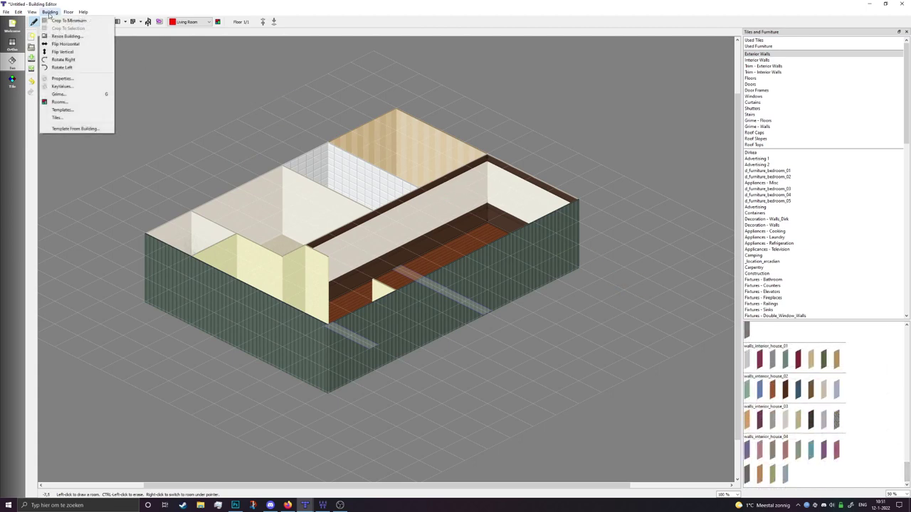
{"action": "left_click", "coordinate": [71, 82]}
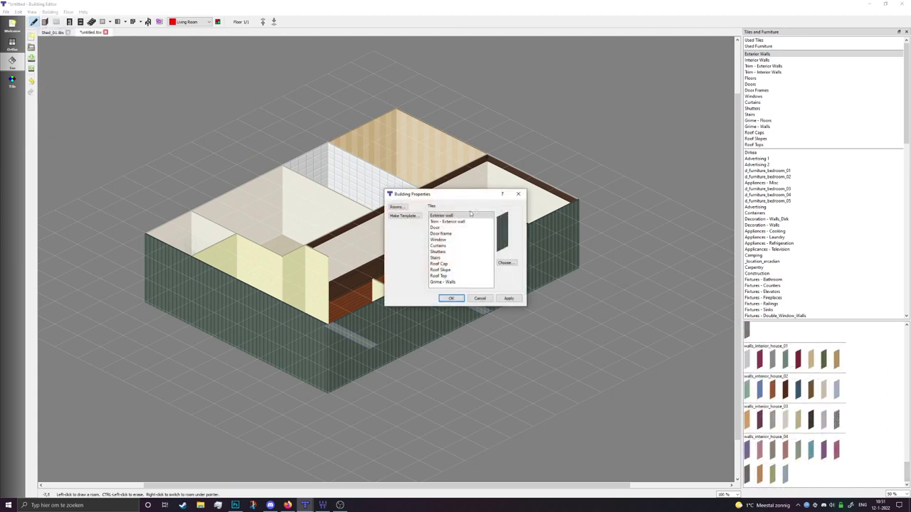
{"action": "left_click", "coordinate": [505, 263]}
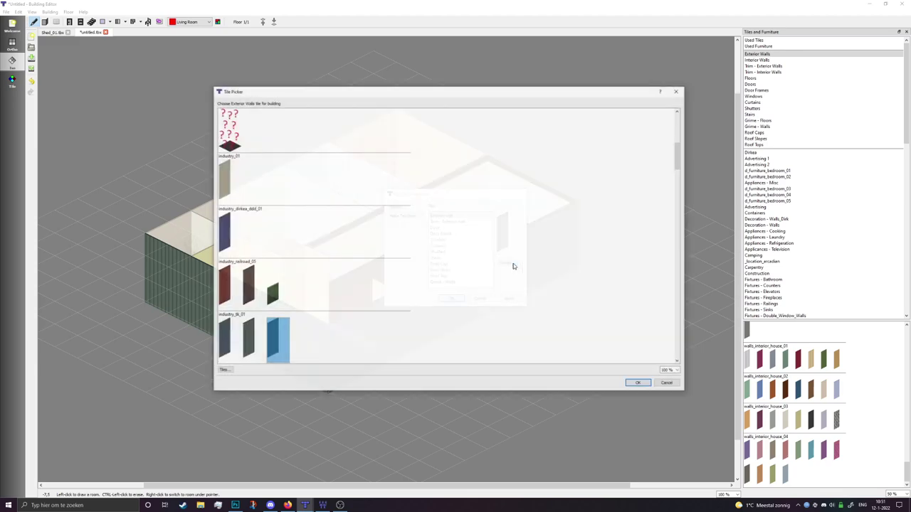
{"action": "left_click_drag", "start_coordinate": [676, 163], "coordinate": [675, 299]}
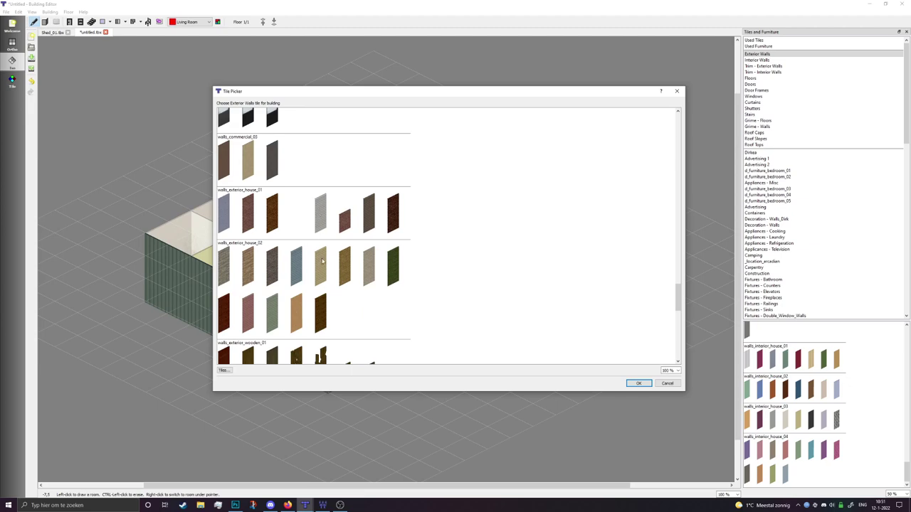
{"action": "double_click", "coordinate": [372, 217]}
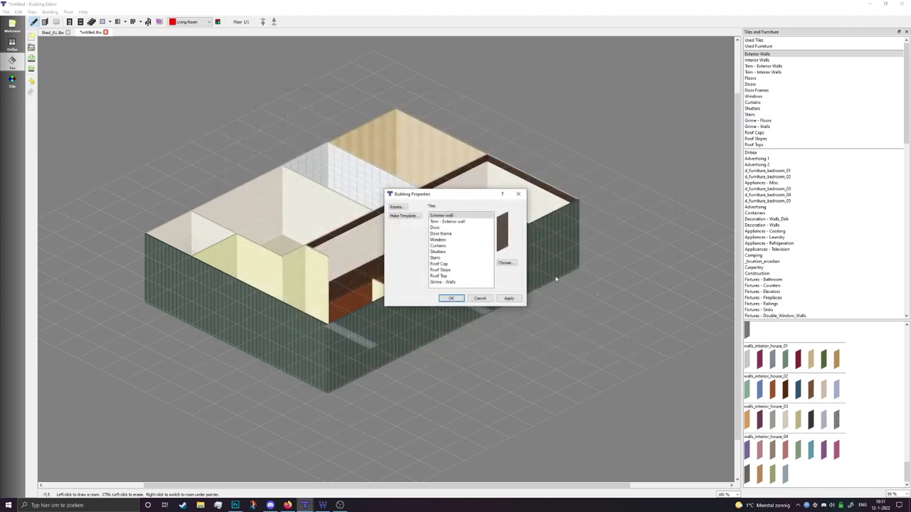
{"action": "left_click", "coordinate": [509, 298]}
{"action": "left_click", "coordinate": [460, 299]}
{"action": "middle_click_drag", "start_coordinate": [579, 383], "coordinate": [535, 394]}
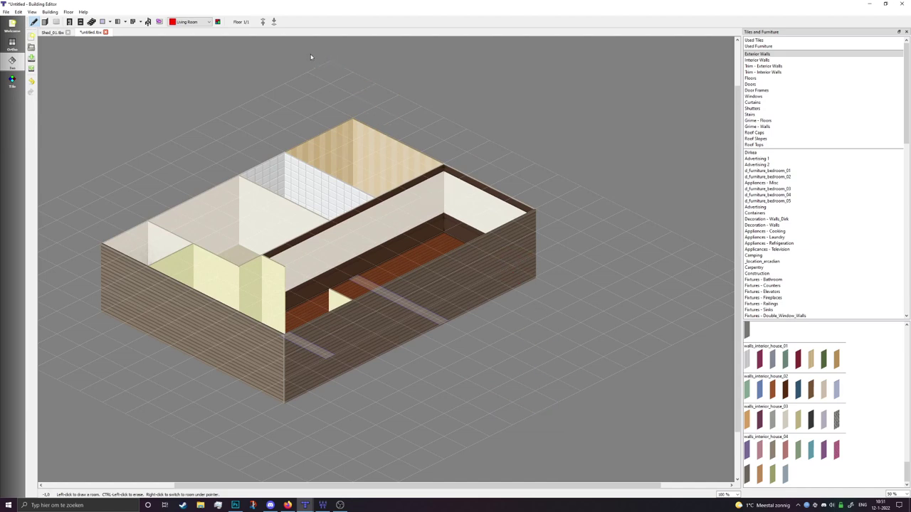
Step: Place white windowed doors from fixtures_doors_01 in the exterior walls of the living room and the laundry room
{"action": "left_click", "coordinate": [70, 22]}
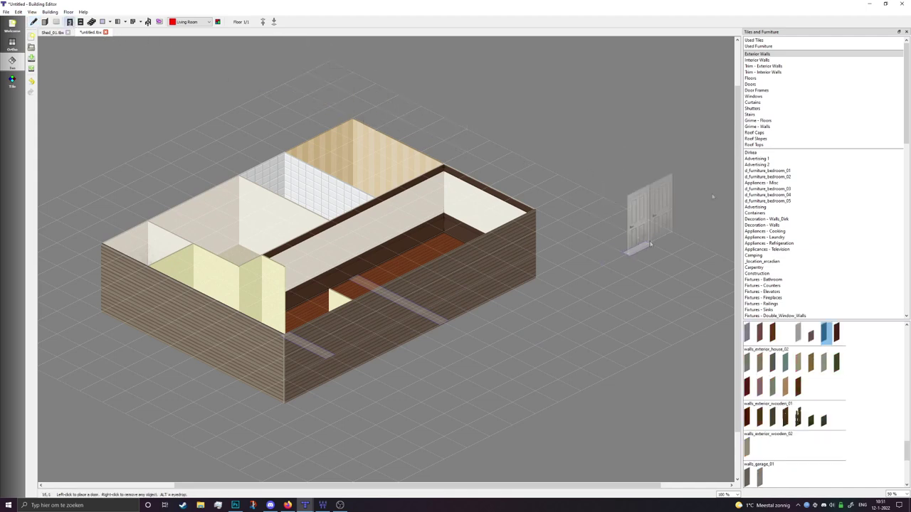
{"action": "left_click", "coordinate": [750, 84]}
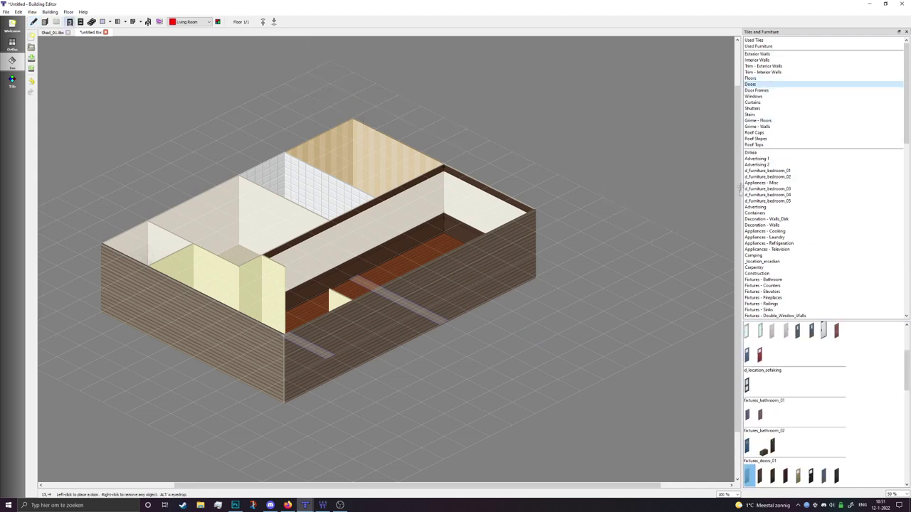
{"action": "scroll", "coordinate": [825, 398], "scroll_direction": "down", "scroll_amount": 3}
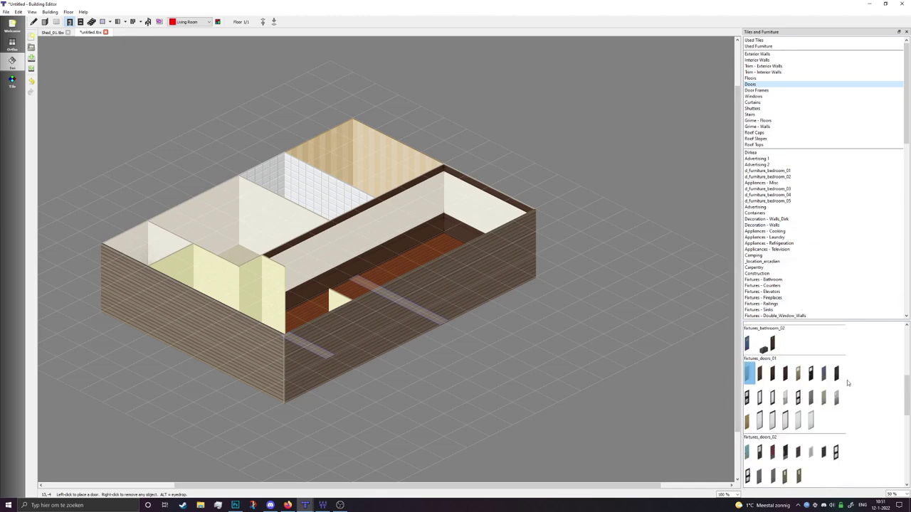
{"action": "scroll", "coordinate": [846, 380], "scroll_direction": "down", "scroll_amount": 3}
{"action": "scroll", "coordinate": [844, 391], "scroll_direction": "up", "scroll_amount": 4}
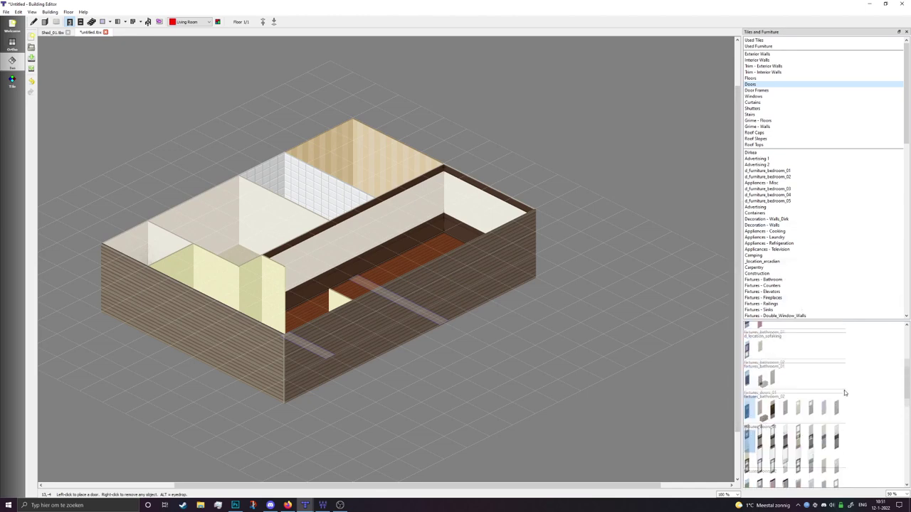
{"action": "left_click", "coordinate": [786, 428]}
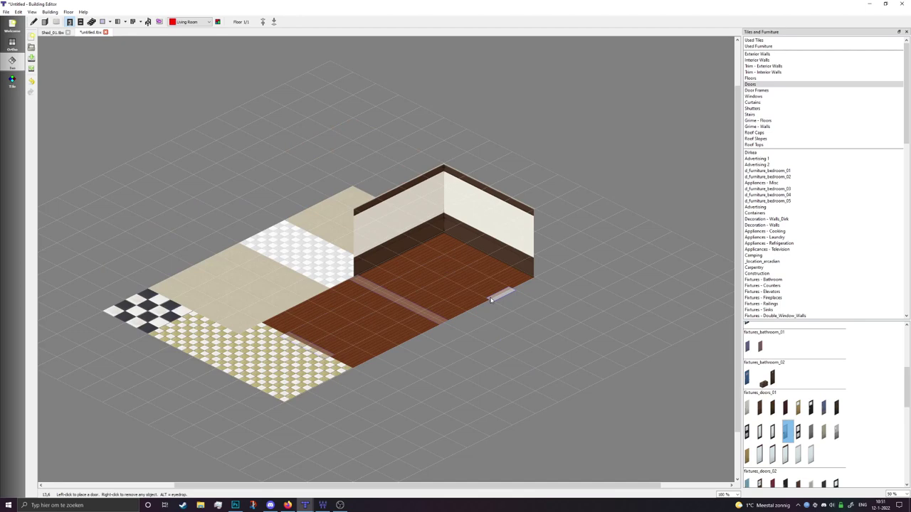
{"action": "left_click", "coordinate": [491, 299]}
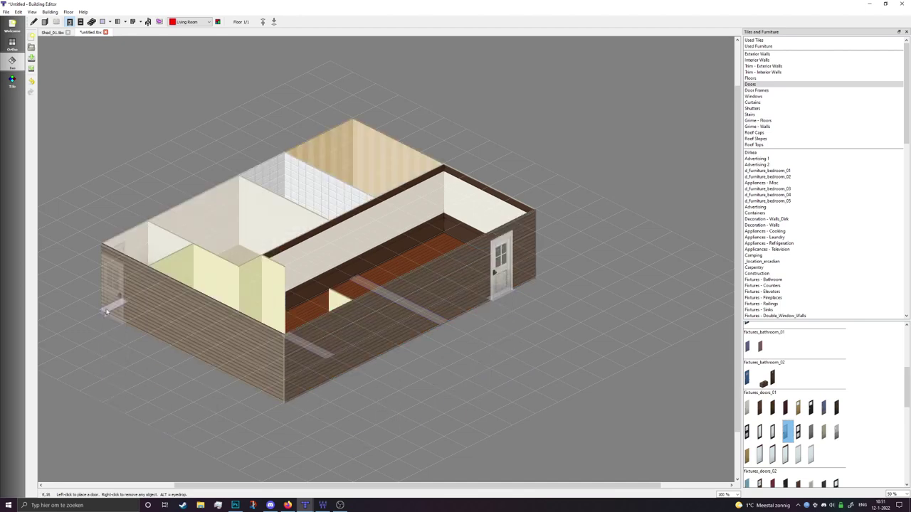
{"action": "left_click", "coordinate": [133, 328]}
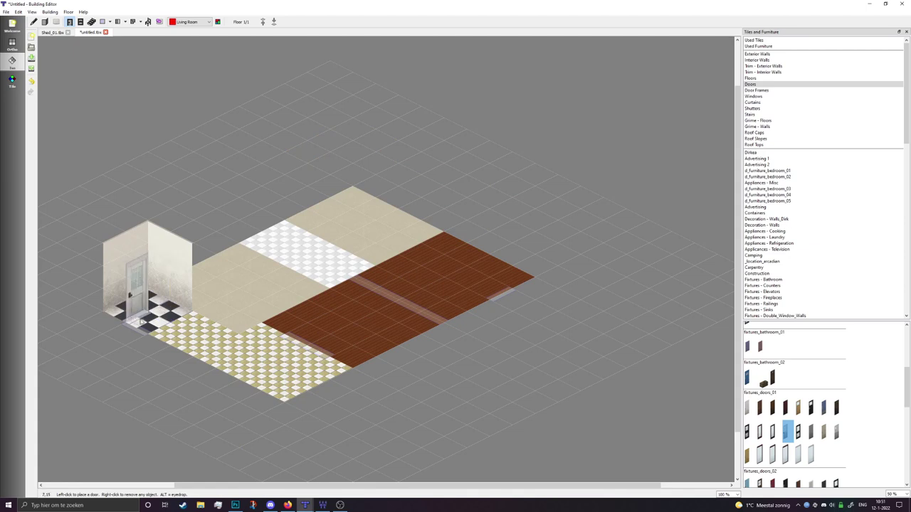
{"action": "left_click", "coordinate": [116, 338]}
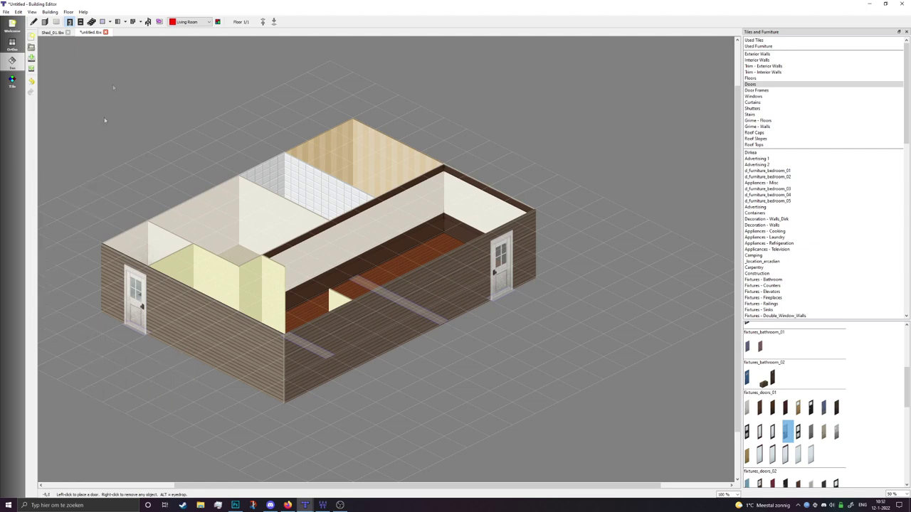
Step: Place the white fourth window of fixtures_windows_01 in the living room's exterior wall, between the door and the dining room
{"action": "left_click", "coordinate": [81, 21]}
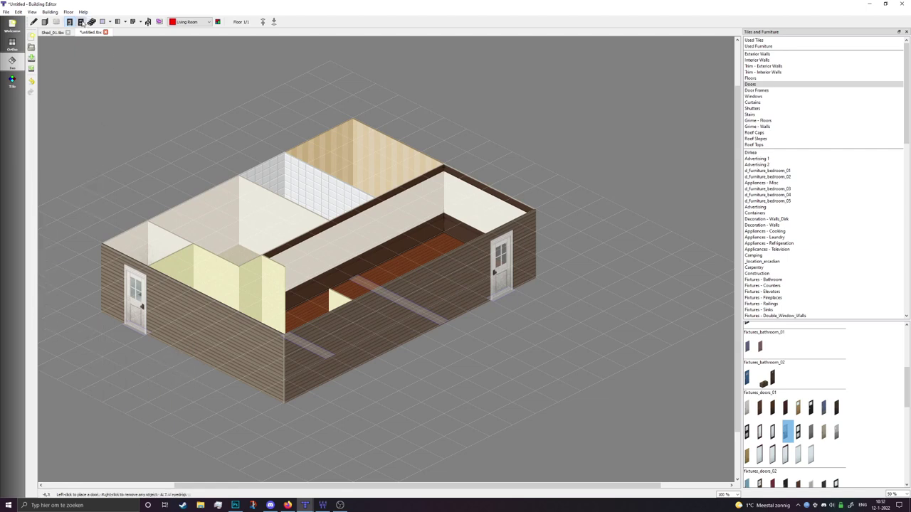
{"action": "left_click", "coordinate": [753, 97]}
{"action": "left_click", "coordinate": [762, 401]}
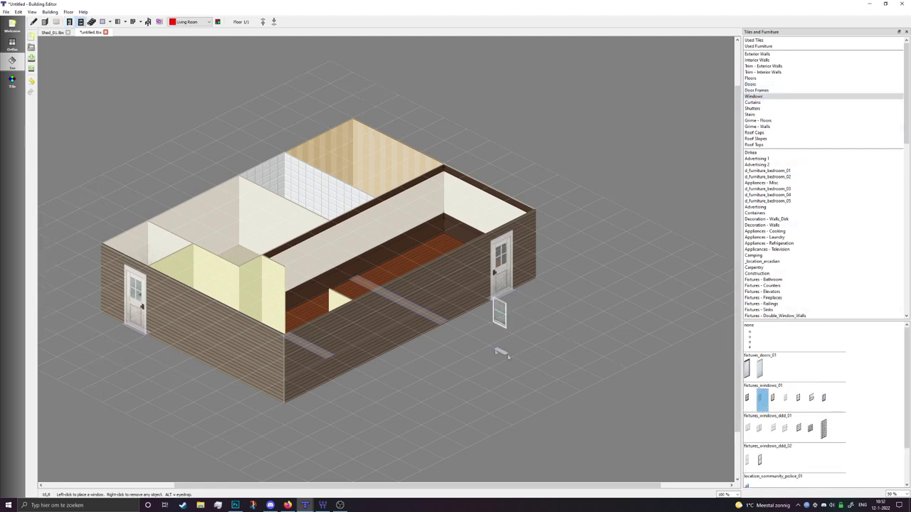
{"action": "left_click", "coordinate": [788, 399]}
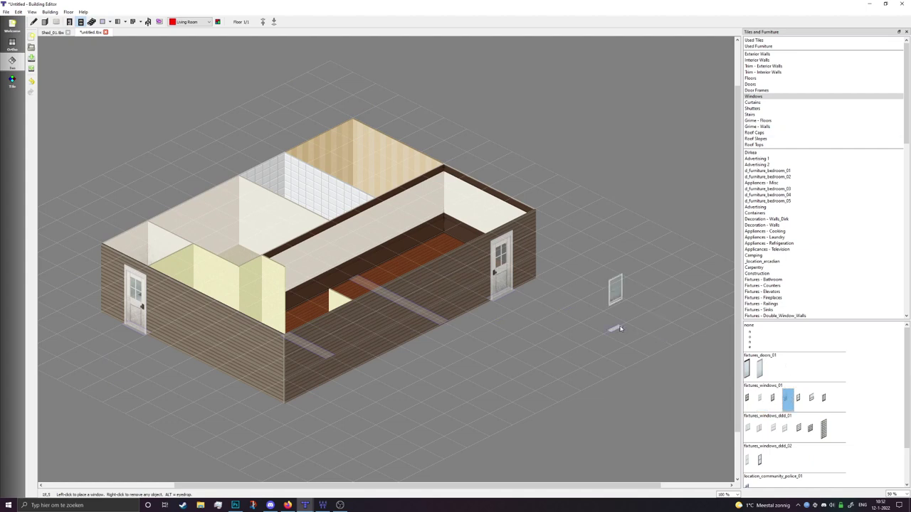
{"action": "left_click", "coordinate": [773, 103]}
{"action": "left_click", "coordinate": [455, 319]}
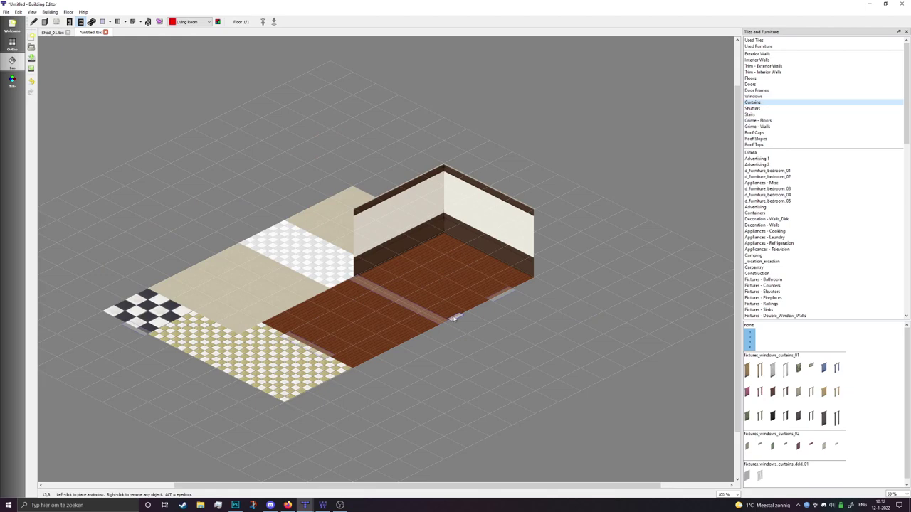
Step: Try two more of the same windows in the dining room's exterior wall and remove both
{"action": "left_click", "coordinate": [409, 346]}
{"action": "left_click", "coordinate": [364, 365]}
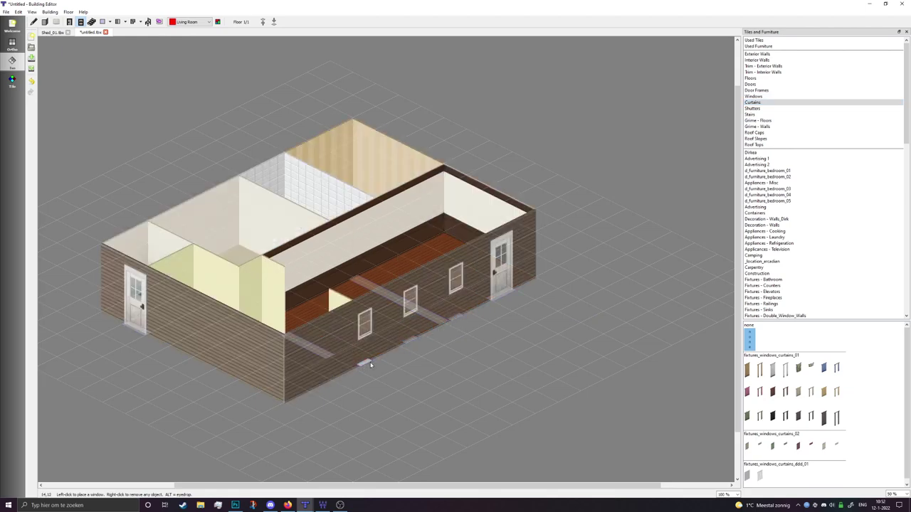
{"action": "right_click", "coordinate": [363, 364]}
{"action": "right_click", "coordinate": [409, 341]}
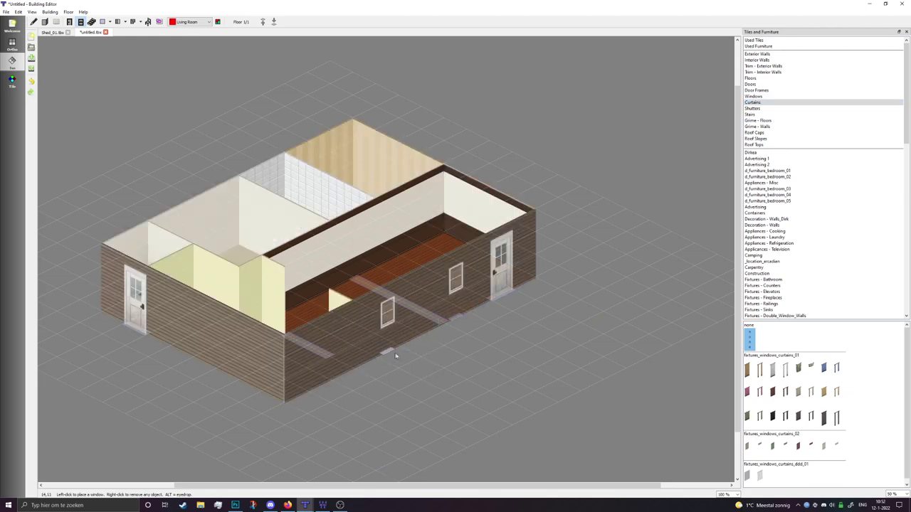
Step: Place two of the same white windows without curtains in the exterior walls of the corner room with the yellow checkered floor, one per wall
{"action": "left_click", "coordinate": [316, 384]}
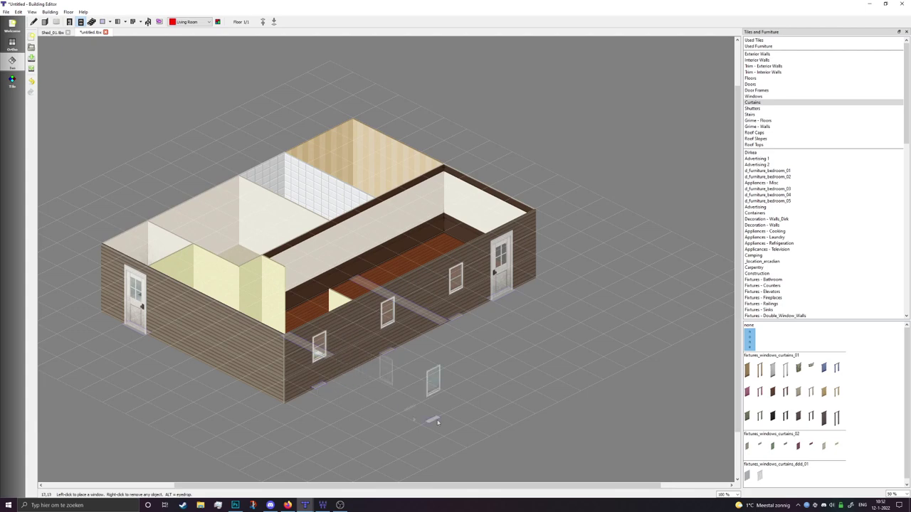
{"action": "left_click", "coordinate": [208, 369]}
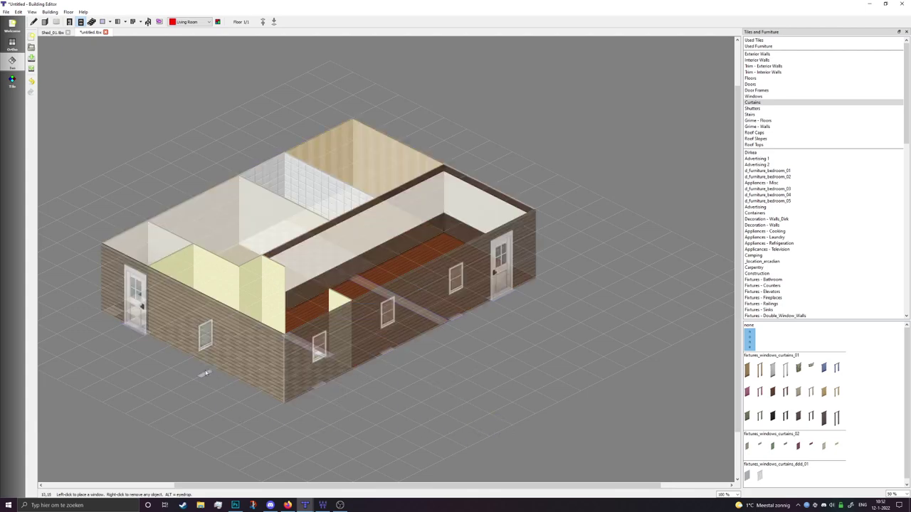
Step: Place a window with the white open curtains from fixtures_windows_curtains_01 in the exterior wall of the room with striped wallpaper
{"action": "scroll", "coordinate": [839, 389], "scroll_direction": "down", "scroll_amount": 1}
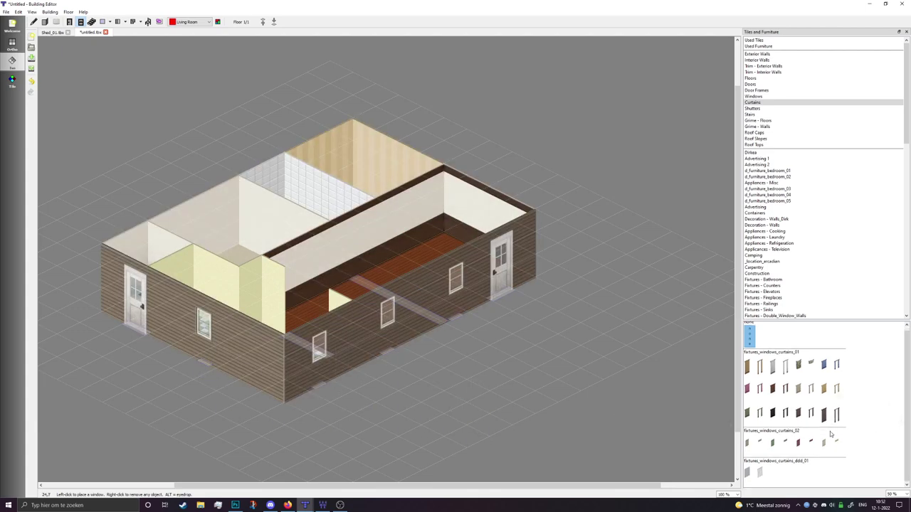
{"action": "left_click", "coordinate": [787, 366]}
{"action": "left_click", "coordinate": [319, 203]}
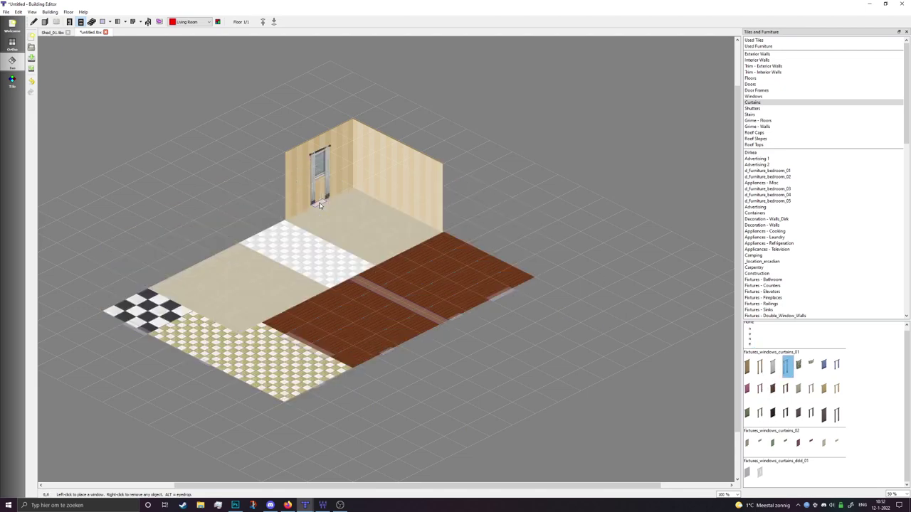
Step: Place a window with blue open curtains in the other beige-floored room's exterior wall and one with the seventh fixtures_windows_curtains_02 curtain in the white-tiled bathroom
{"action": "left_click", "coordinate": [838, 365]}
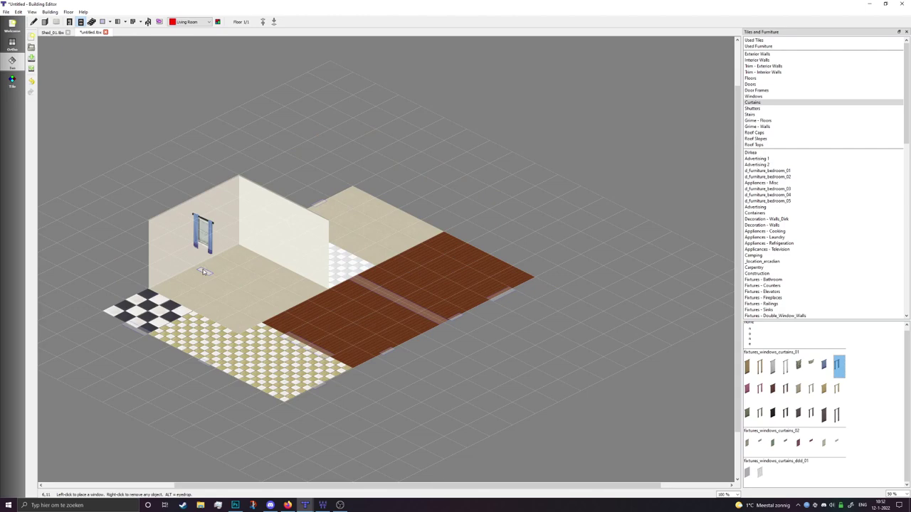
{"action": "left_click", "coordinate": [205, 262]}
{"action": "key", "text": "h"}
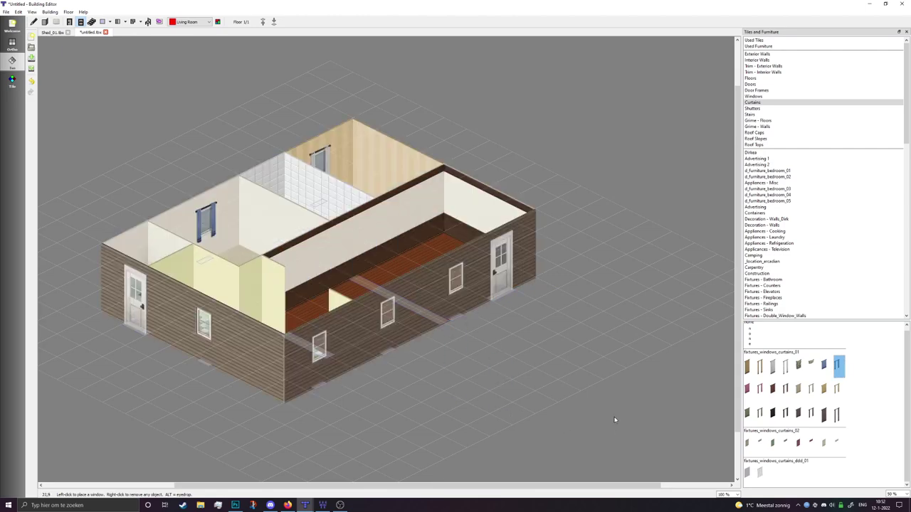
{"action": "left_click", "coordinate": [826, 445]}
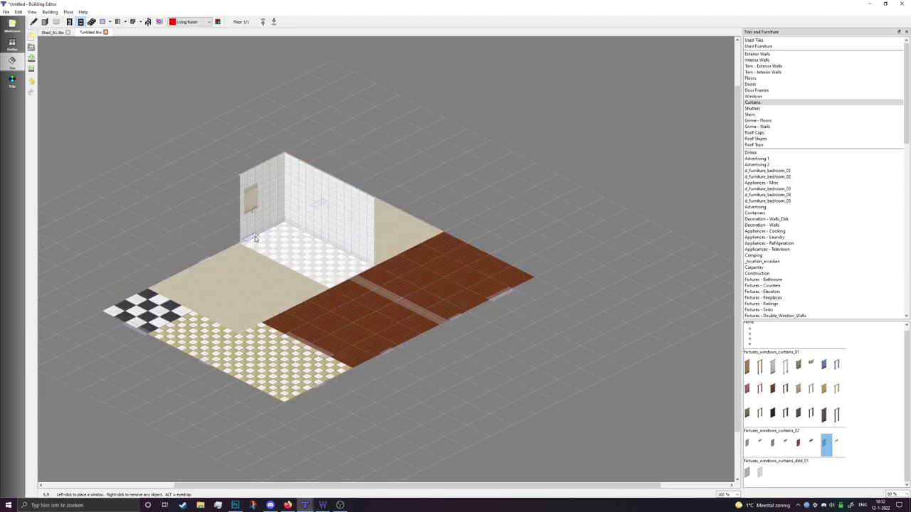
Step: Move the blue-curtained window one tile along its exterior wall toward the laundry room
{"action": "left_click", "coordinate": [159, 21]}
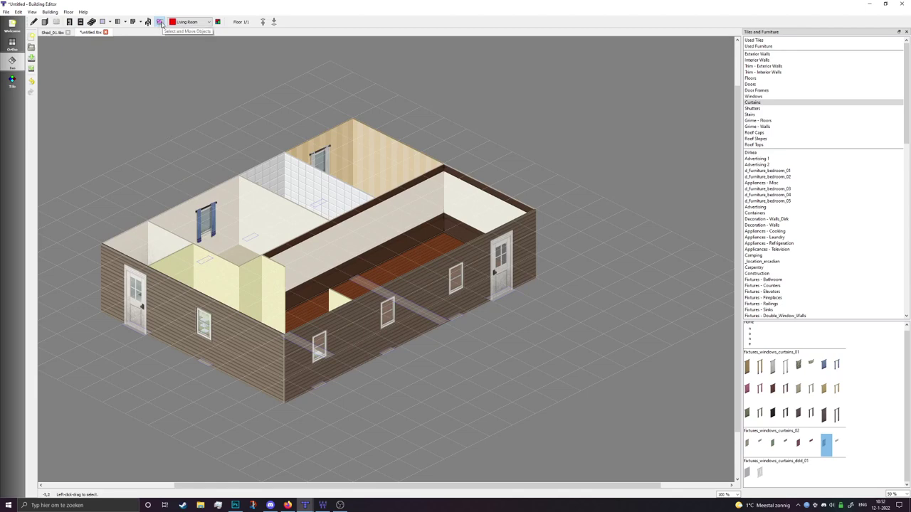
{"action": "left_click", "coordinate": [205, 260]}
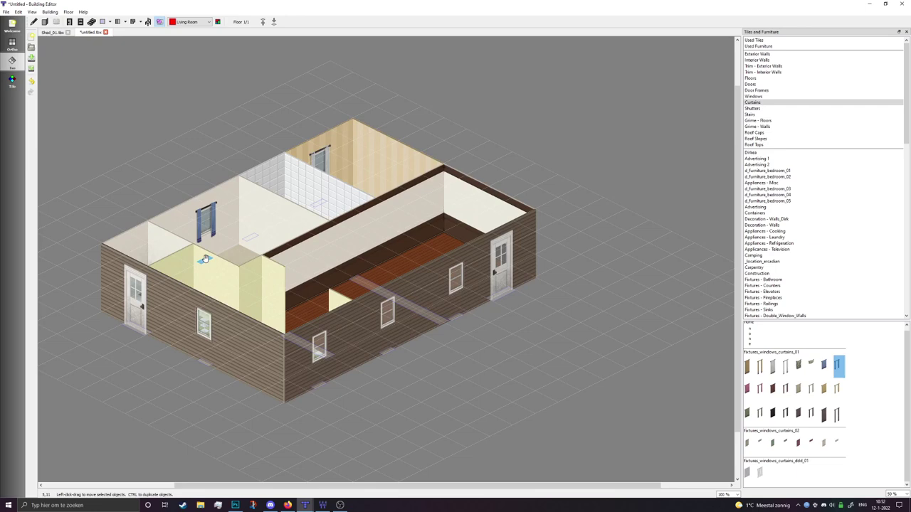
{"action": "left_click_drag", "start_coordinate": [205, 260], "coordinate": [182, 271]}
{"action": "left_click", "coordinate": [181, 394]}
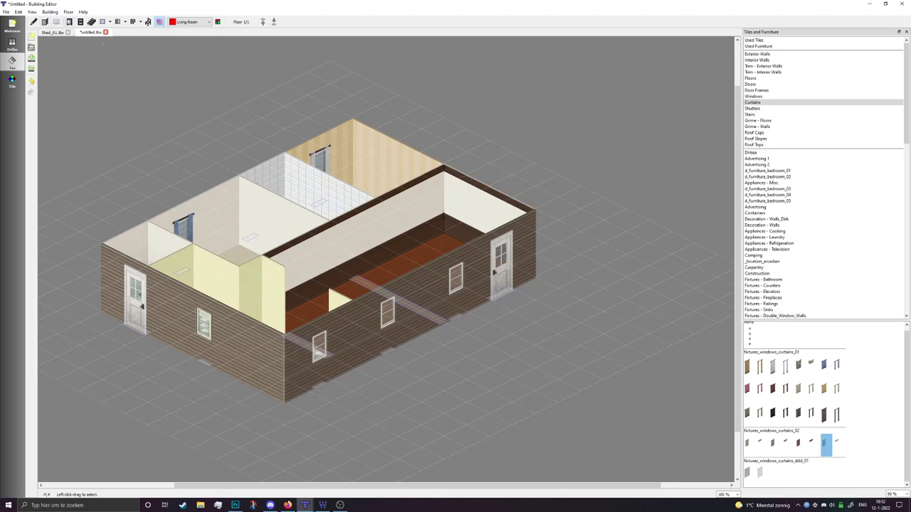
Step: Choose the first door of fixtures_doors_01 as the door tile for placing doors
{"action": "left_click", "coordinate": [69, 22]}
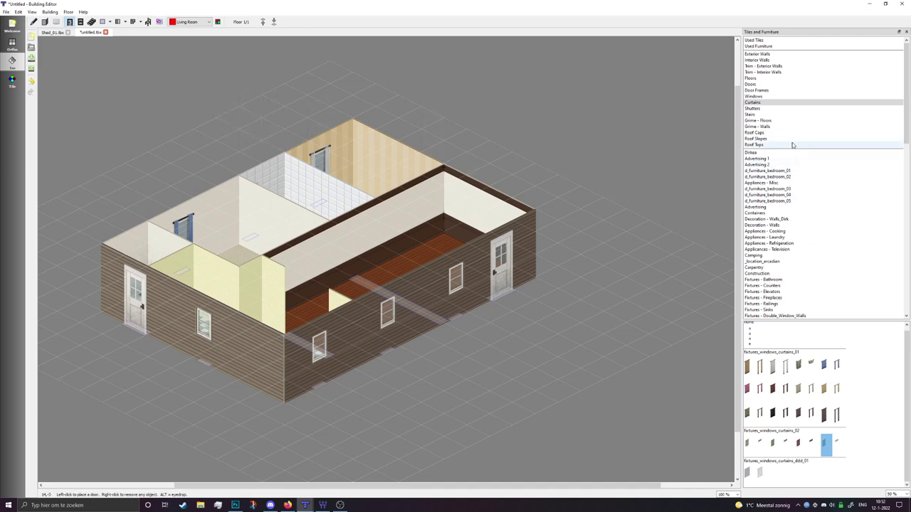
{"action": "left_click", "coordinate": [776, 84]}
{"action": "left_click", "coordinate": [779, 91]}
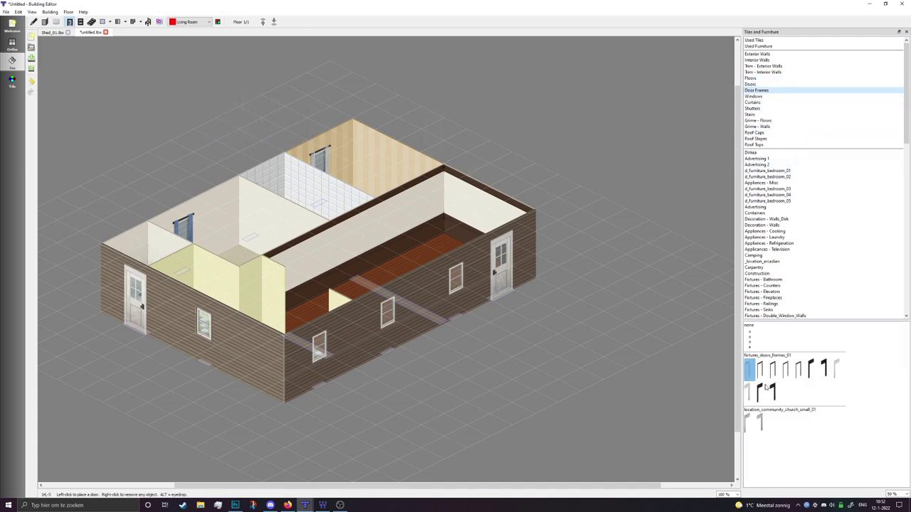
{"action": "left_click", "coordinate": [776, 84]}
{"action": "scroll", "coordinate": [805, 402], "scroll_direction": "down", "scroll_amount": 2}
{"action": "scroll", "coordinate": [805, 402], "scroll_direction": "down", "scroll_amount": 3}
{"action": "left_click", "coordinate": [749, 398]}
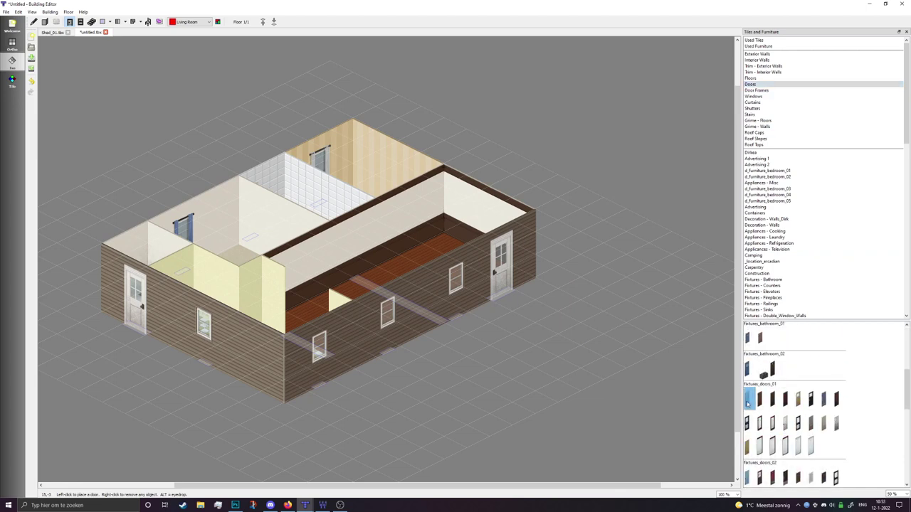